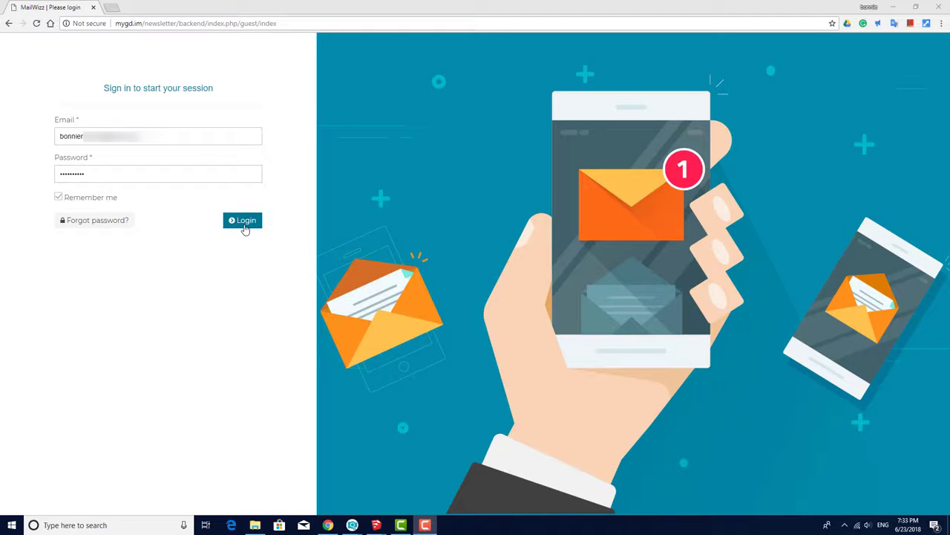
# - Sign in to the MailWizz admin backend with the pre-filled credentials
pyautogui.click(245, 222)
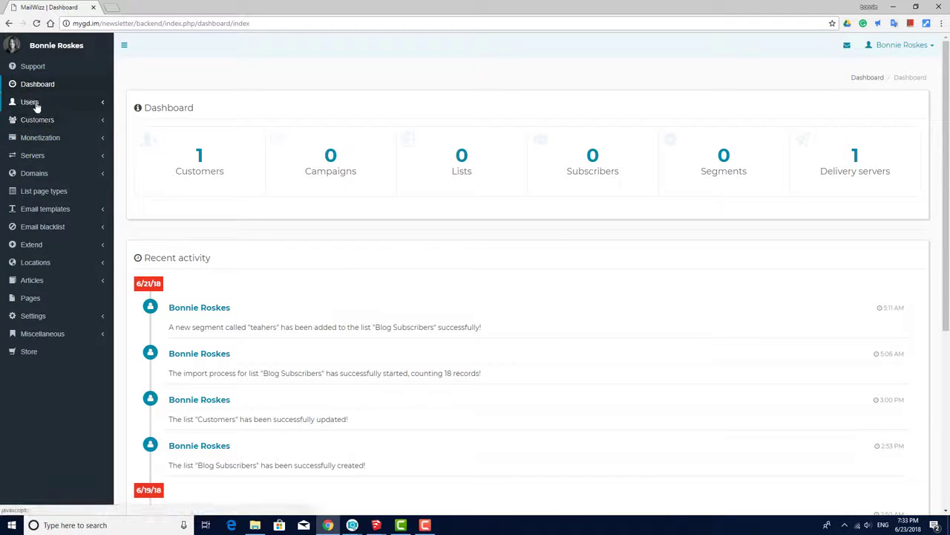
# - Look over the admin users list, then view the customers list with its single account
pyautogui.click(30, 102)
pyautogui.click(29, 118)
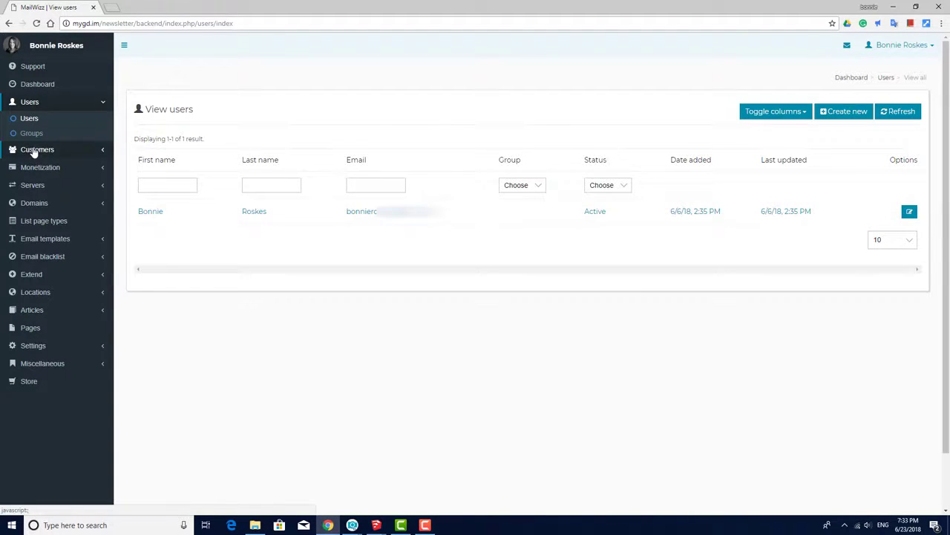
pyautogui.click(34, 151)
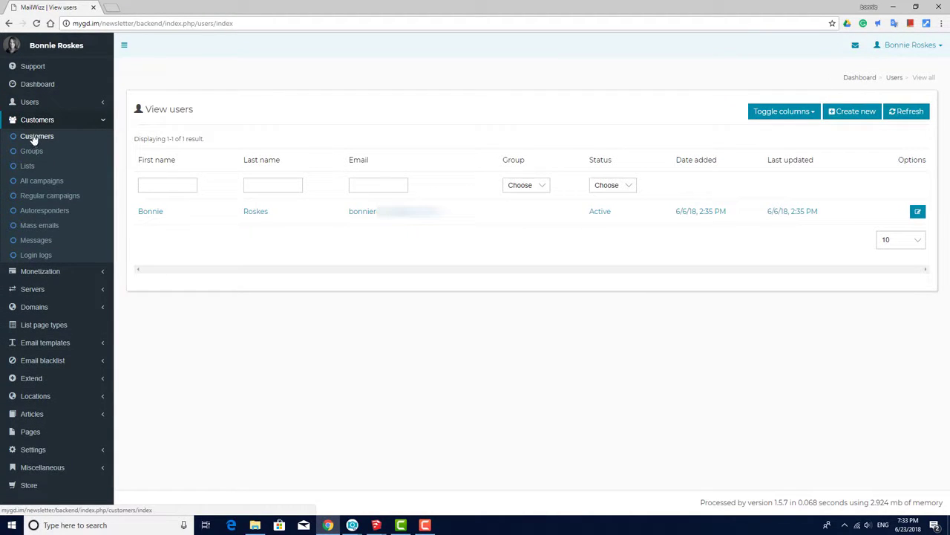
pyautogui.click(34, 137)
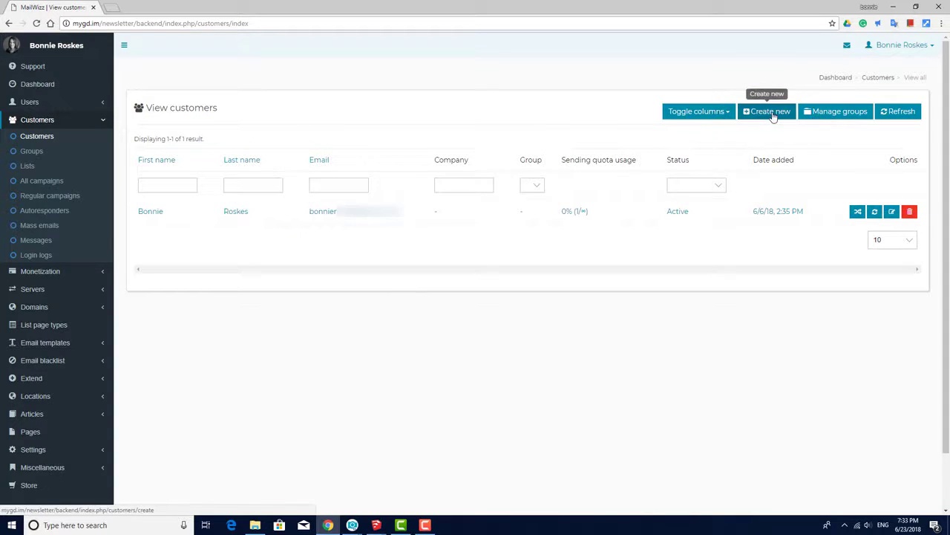
# - Open the Create new customer form and cancel it without saving
pyautogui.click(771, 112)
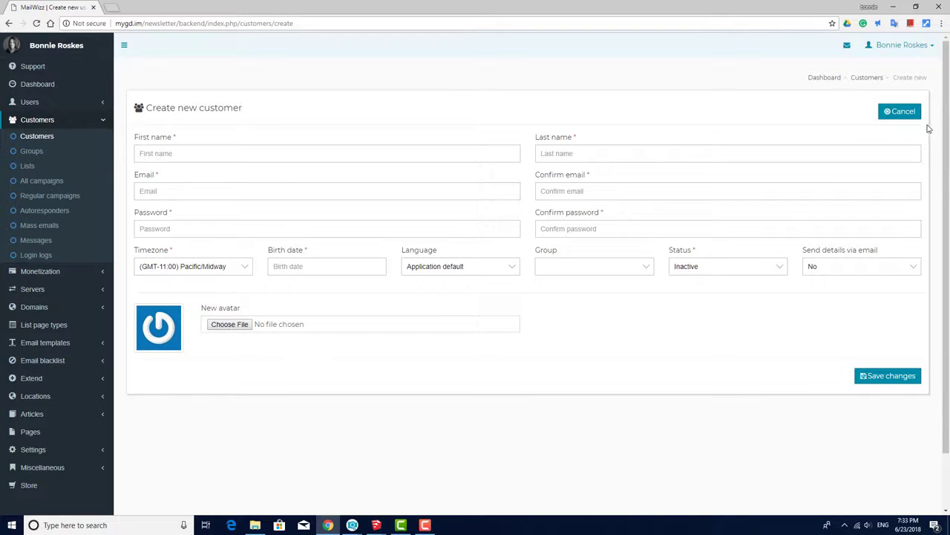
pyautogui.click(900, 111)
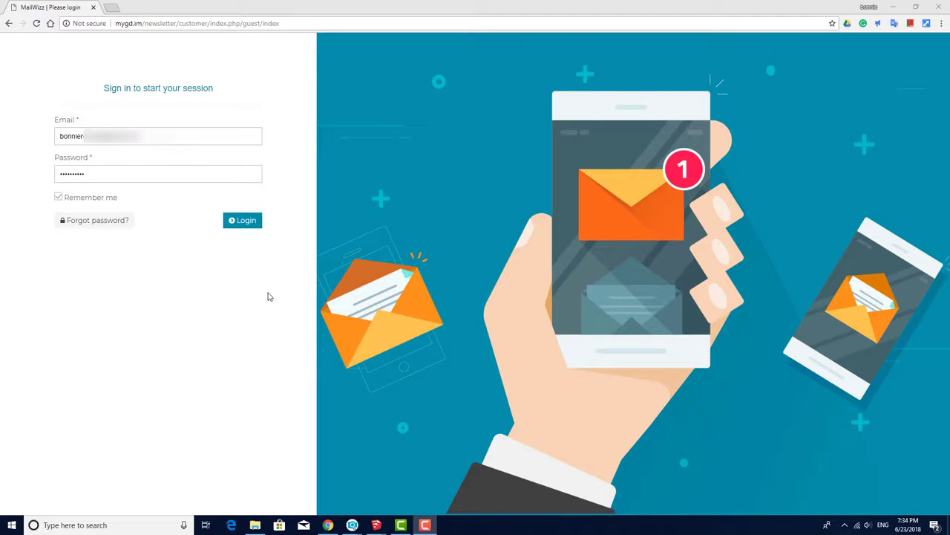
# - Sign in to the customer area and go to the Lists page
pyautogui.click(247, 221)
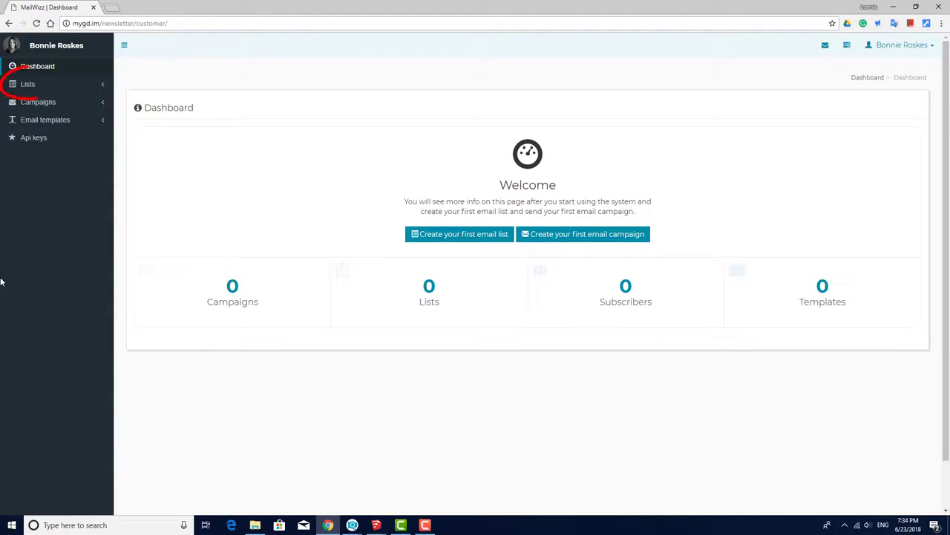
pyautogui.click(27, 85)
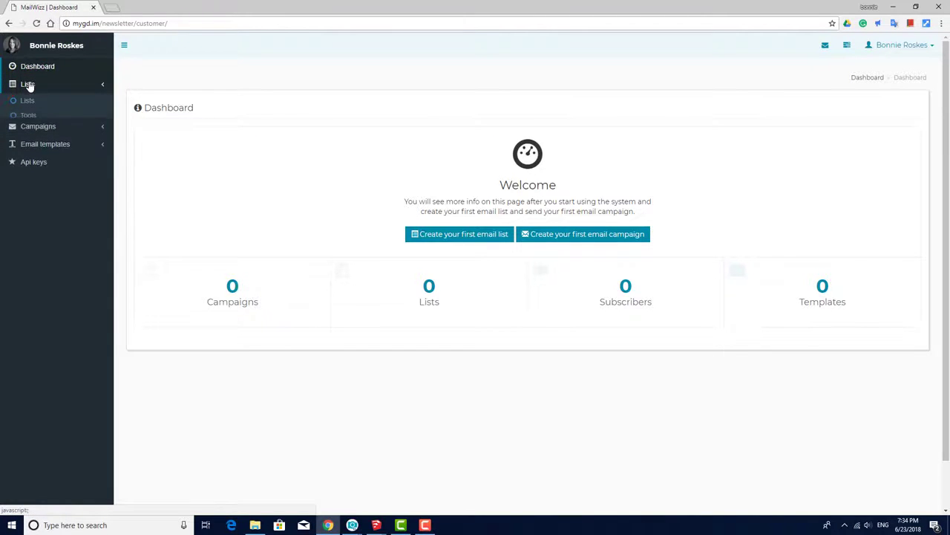
pyautogui.click(28, 100)
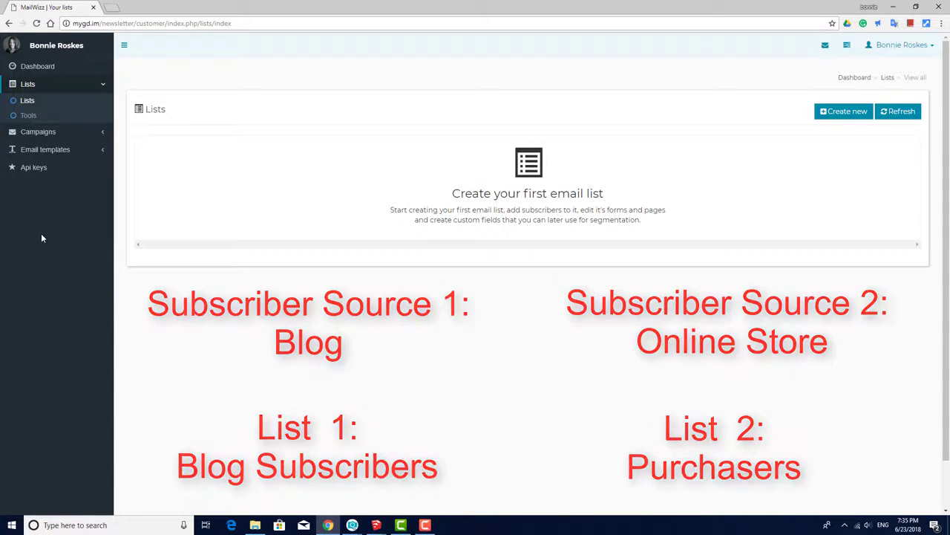
# - Start a new list named 'Blog Subscribers' with description 'Subscribers to my blog'
pyautogui.click(859, 115)
pyautogui.write('Blog Subscribers')
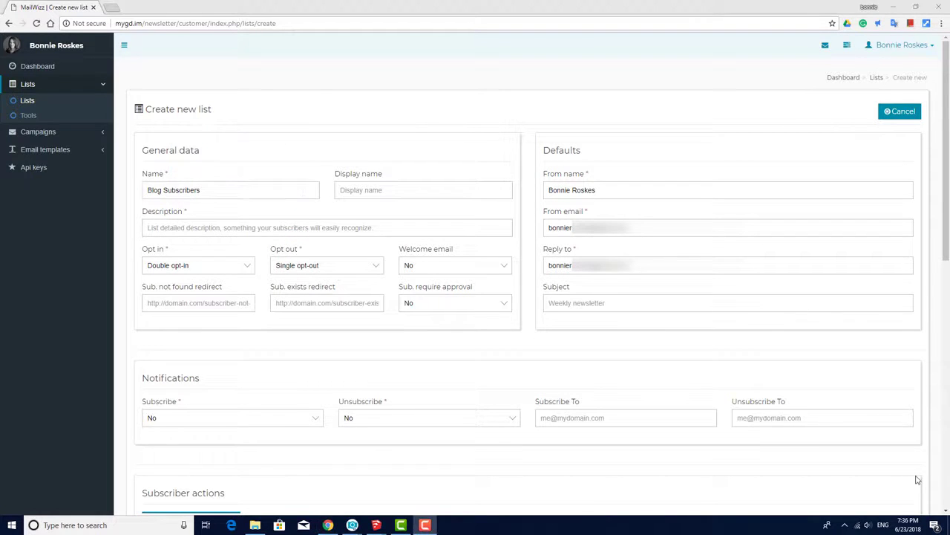
pyautogui.click(481, 227)
pyautogui.write('Subs')
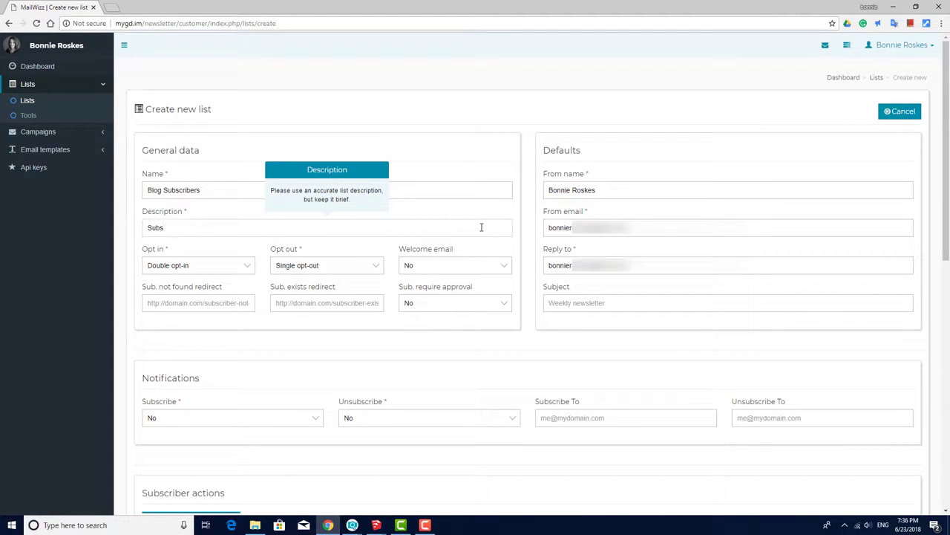
pyautogui.write('cribers to my blog')
pyautogui.click(365, 257)
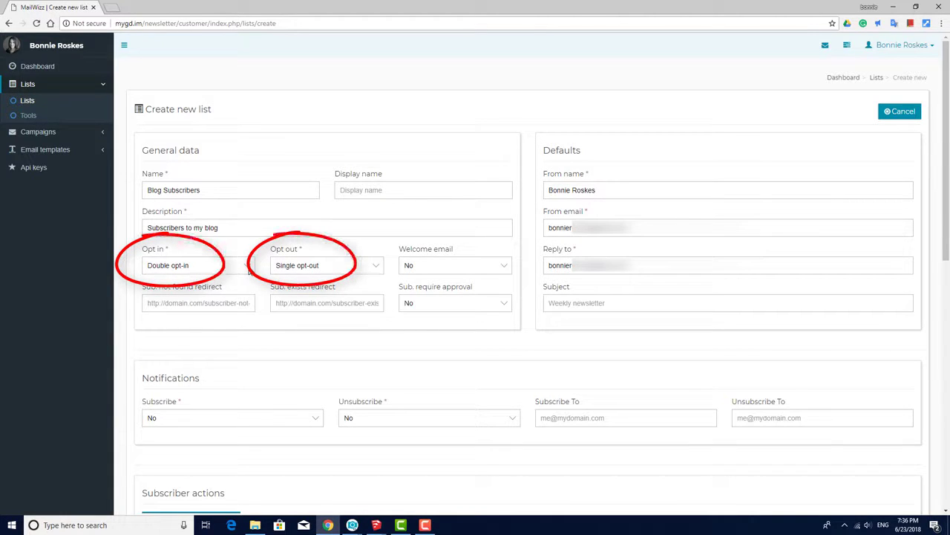
# - Keep Double opt-in and Single opt-out, and switch the welcome email to Yes
pyautogui.click(249, 268)
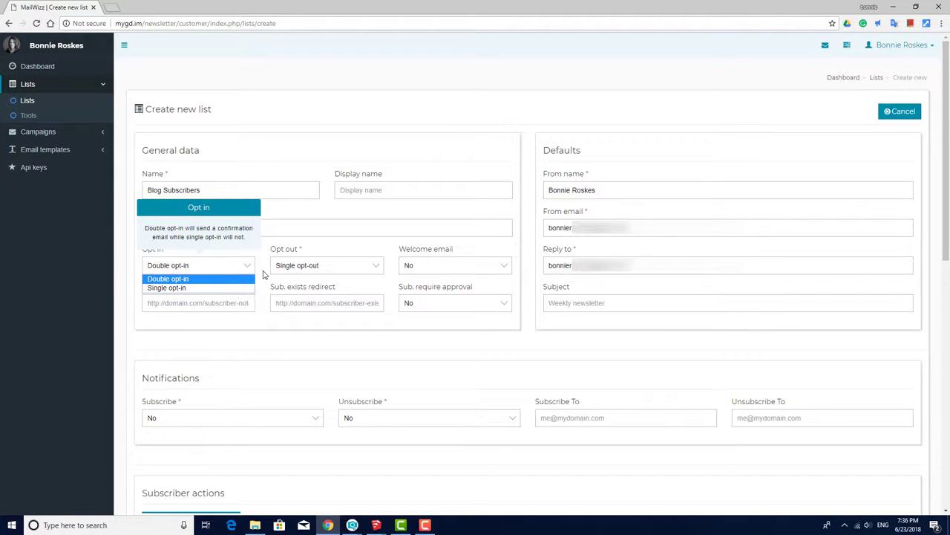
pyautogui.click(263, 275)
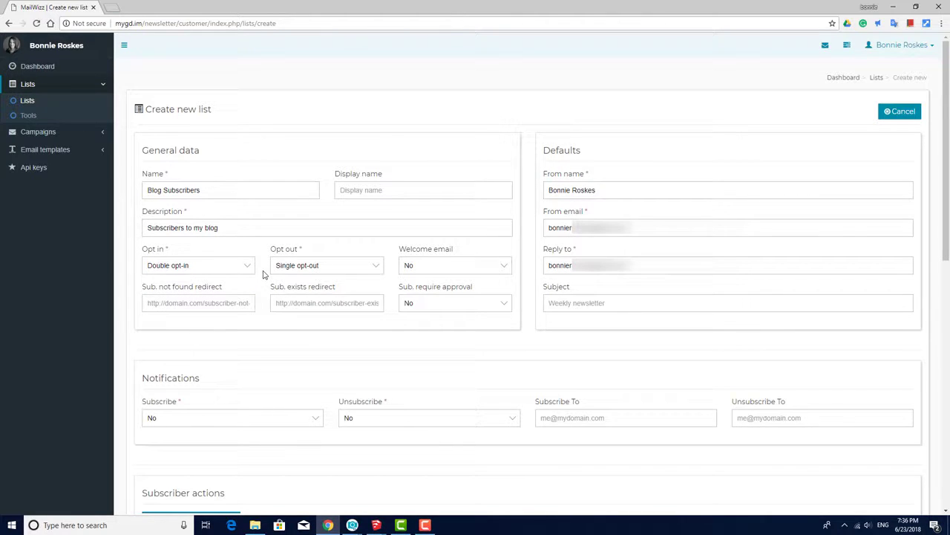
pyautogui.click(377, 269)
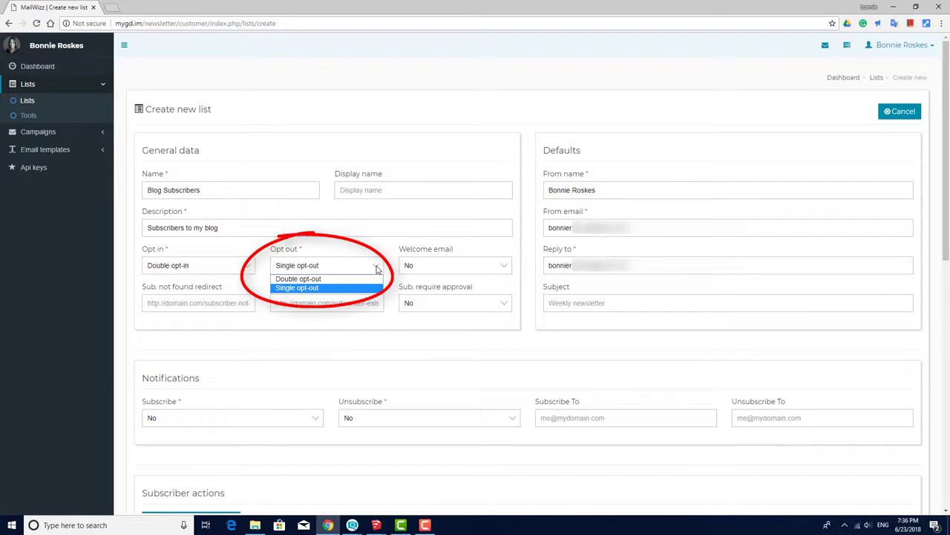
pyautogui.click(376, 269)
pyautogui.click(503, 265)
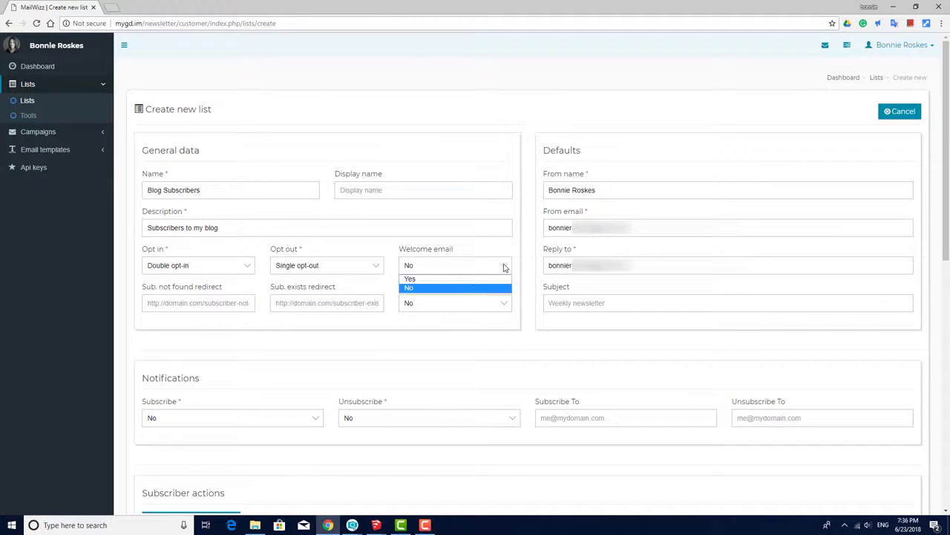
pyautogui.click(462, 288)
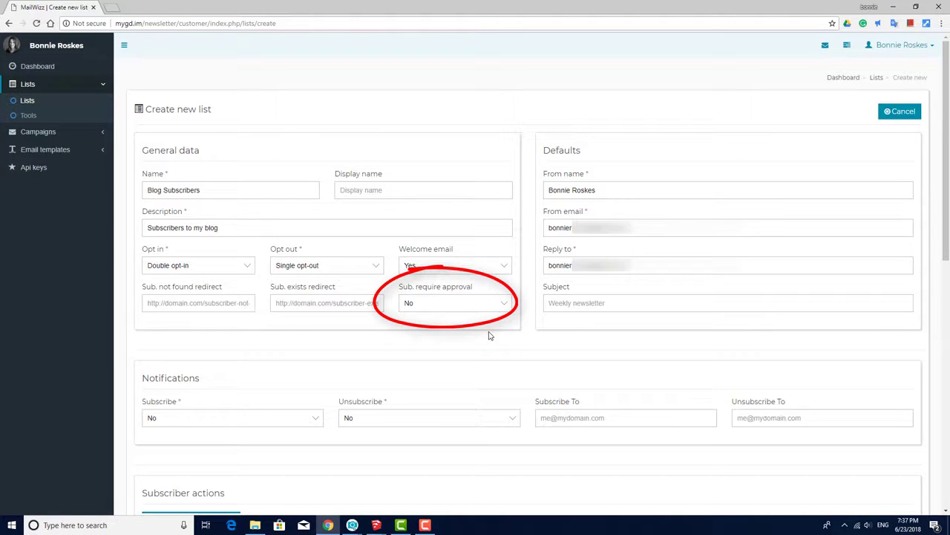
pyautogui.scroll(-3, 489, 336)
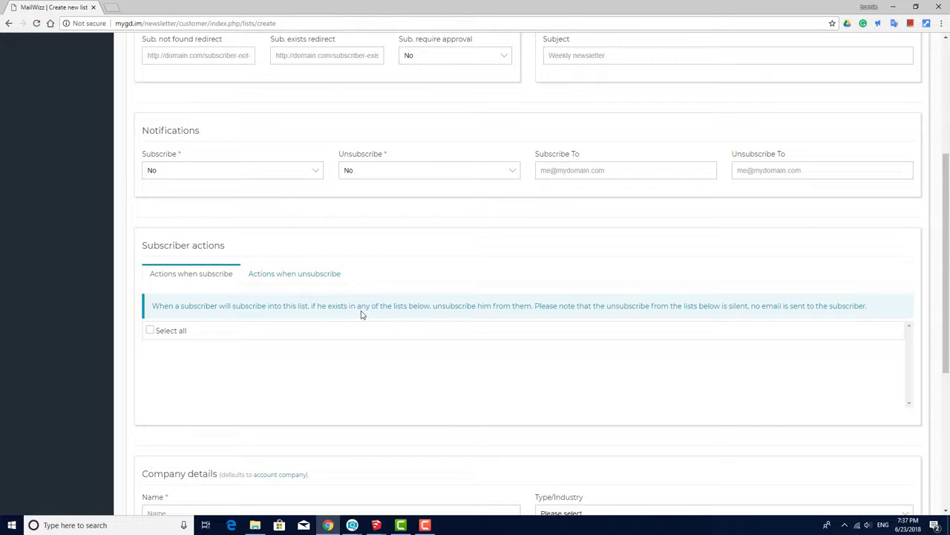
pyautogui.click(319, 273)
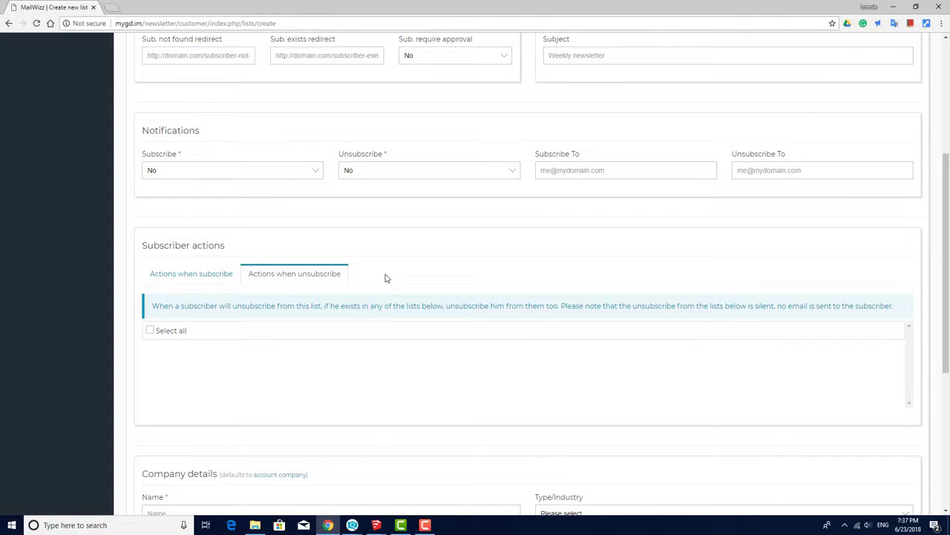
pyautogui.scroll(-4, 411, 346)
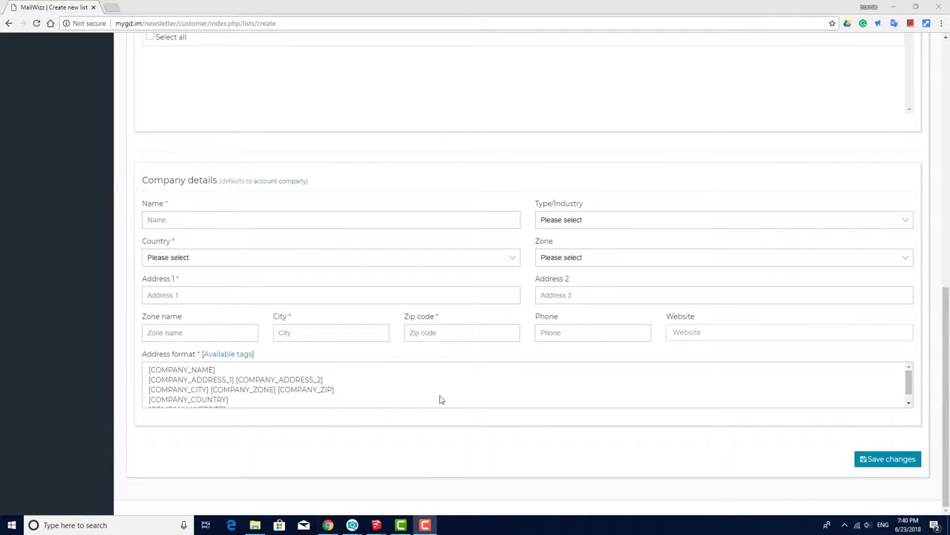
# - Enter company name My Co and choose United States as the country
pyautogui.click(318, 223)
pyautogui.write('My Co')
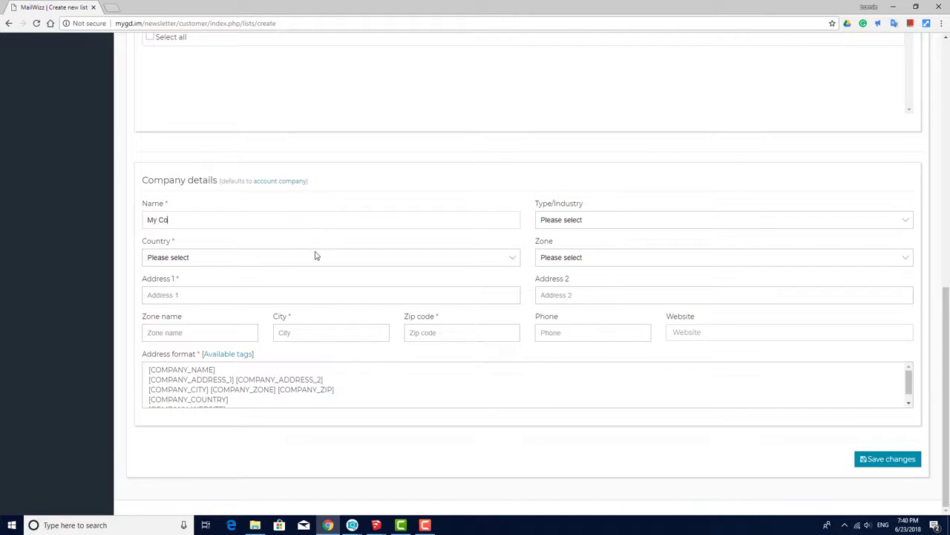
pyautogui.click(317, 257)
pyautogui.click(253, 297)
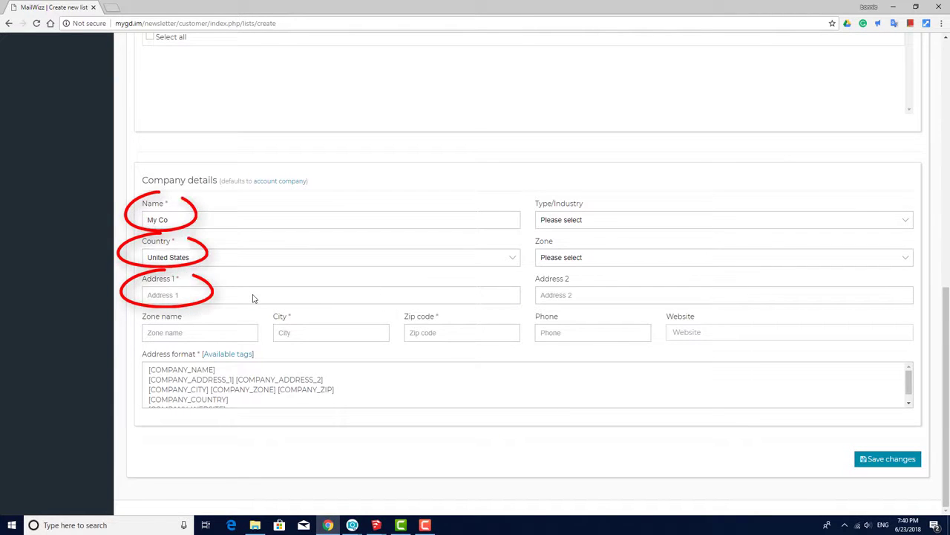
# - Fill address 123 My Street, city My Town, zip 12345, and check the available tags
pyautogui.click(253, 296)
pyautogui.write('123')
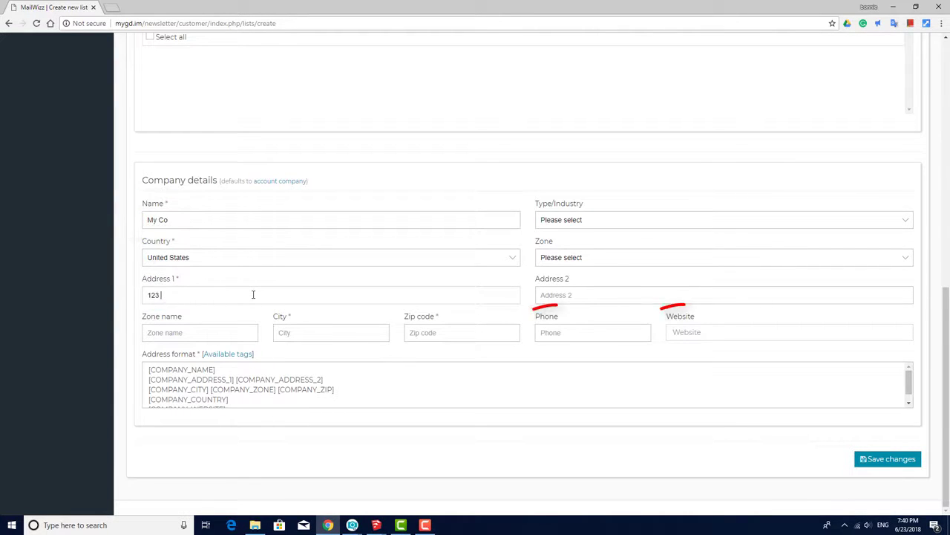
pyautogui.write(' My Street')
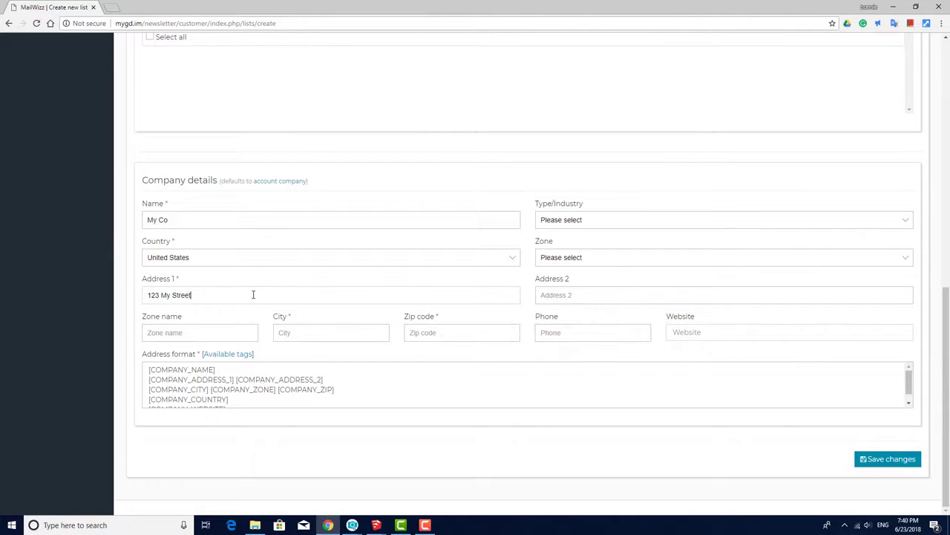
pyautogui.click(310, 333)
pyautogui.write('My Town')
pyautogui.click(424, 332)
pyautogui.write('12345')
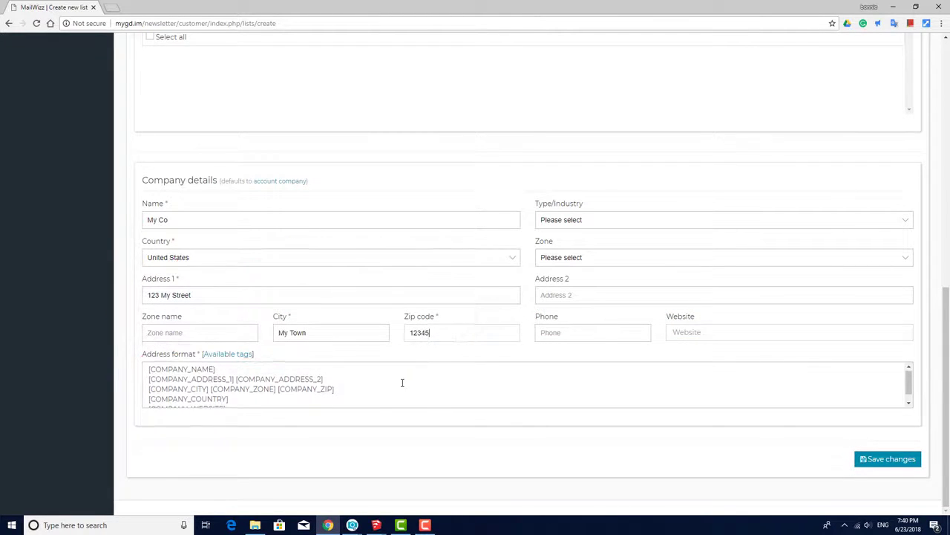
pyautogui.click(228, 354)
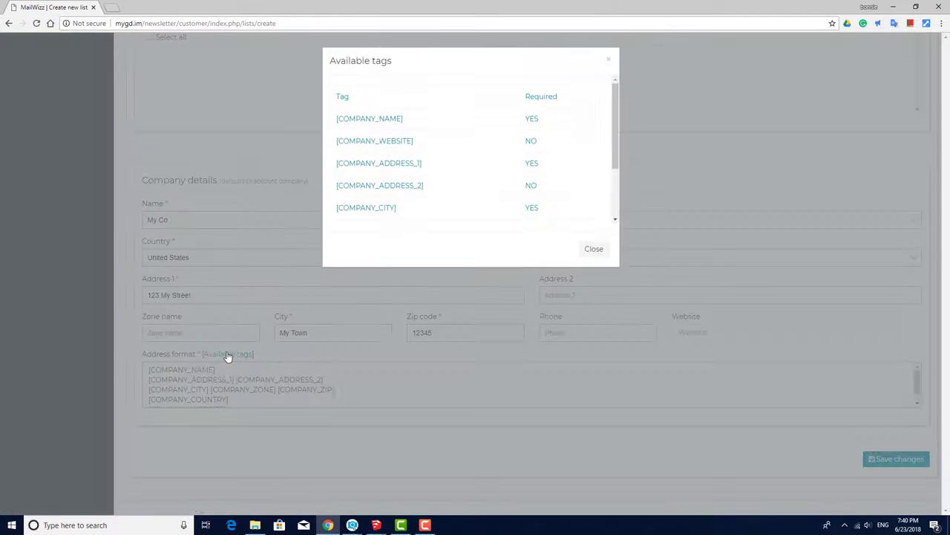
pyautogui.click(594, 249)
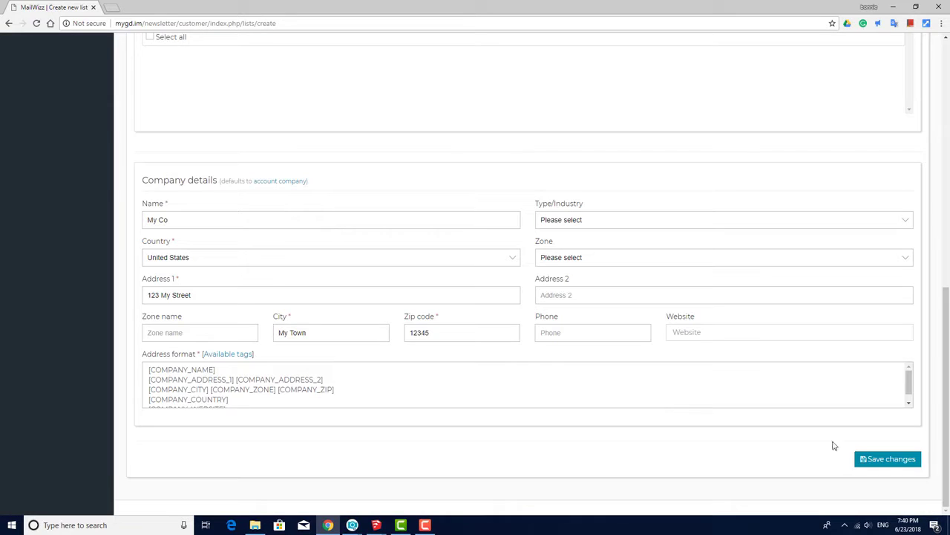
# - Save Blog Subscribers, show the Merged column in the lists table, and review the list's overview
pyautogui.click(880, 462)
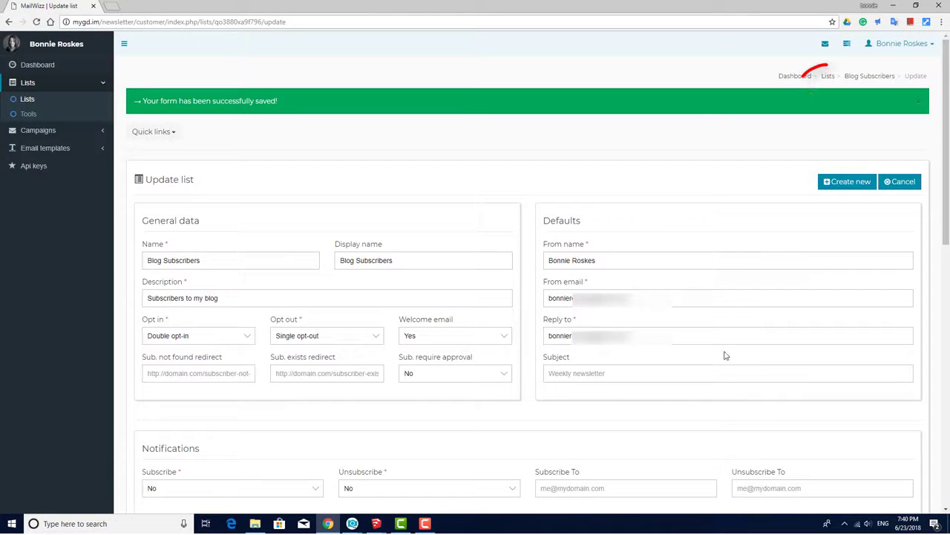
pyautogui.click(829, 77)
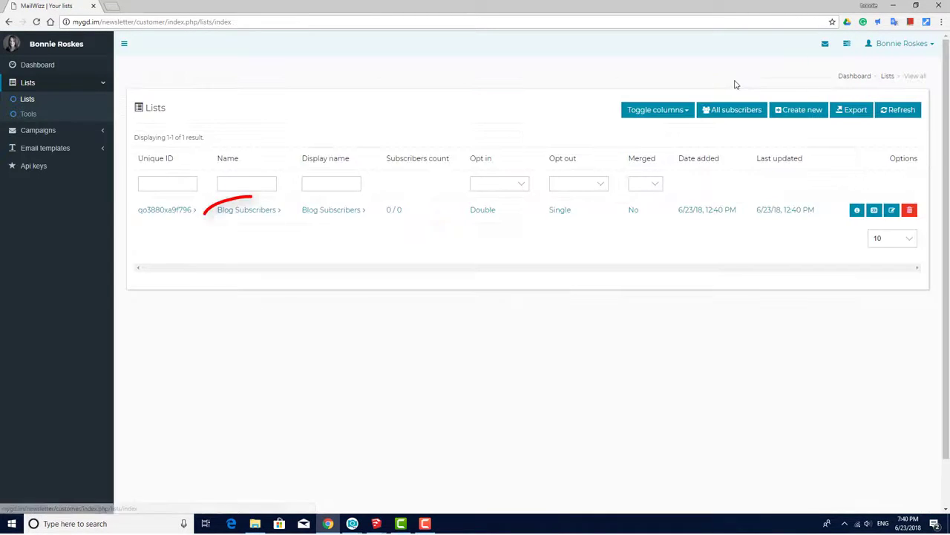
pyautogui.click(657, 109)
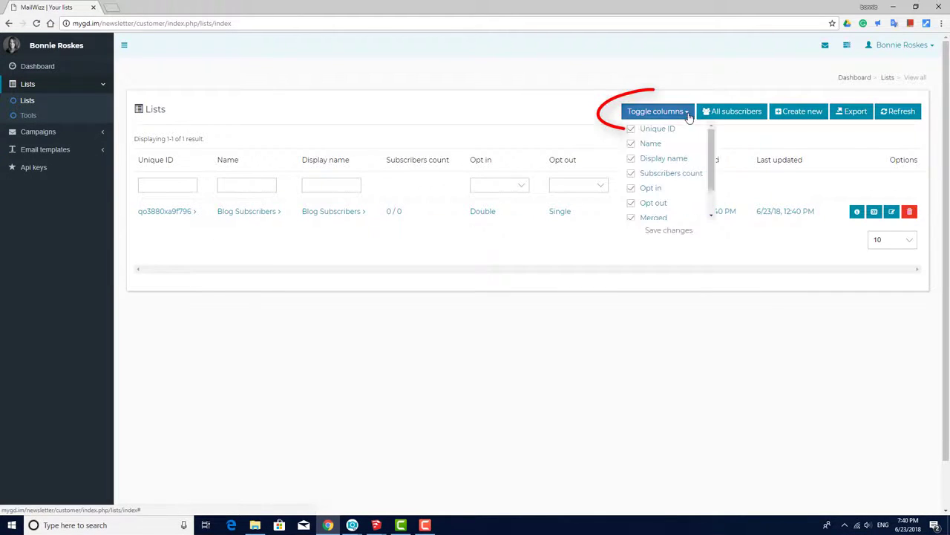
pyautogui.scroll(-2, 715, 187)
pyautogui.moveTo(715, 187); pyautogui.dragTo(711, 131)
pyautogui.click(712, 72)
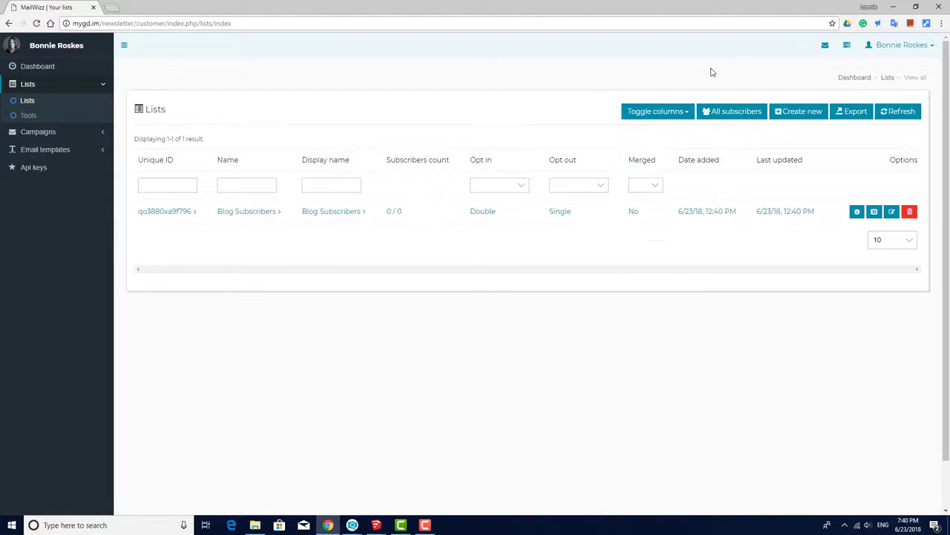
pyautogui.click(258, 214)
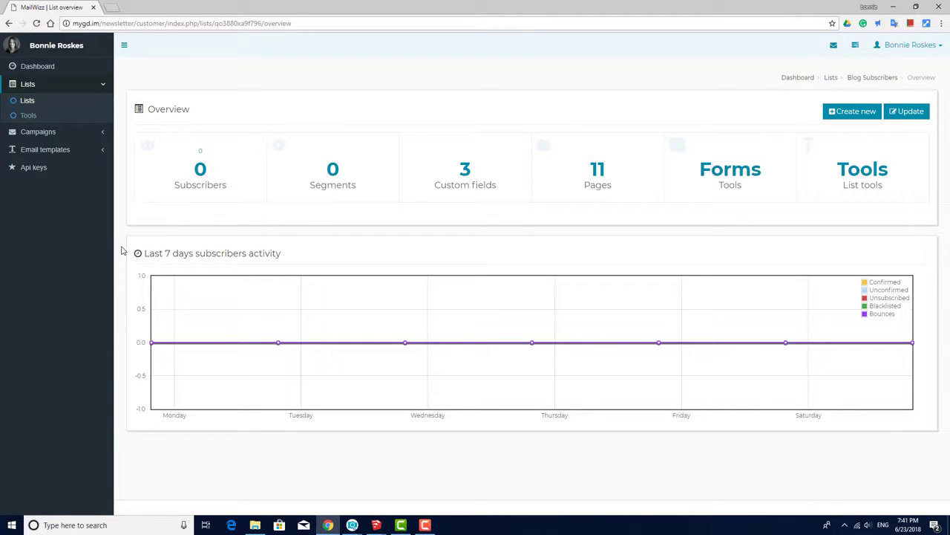
pyautogui.click(829, 79)
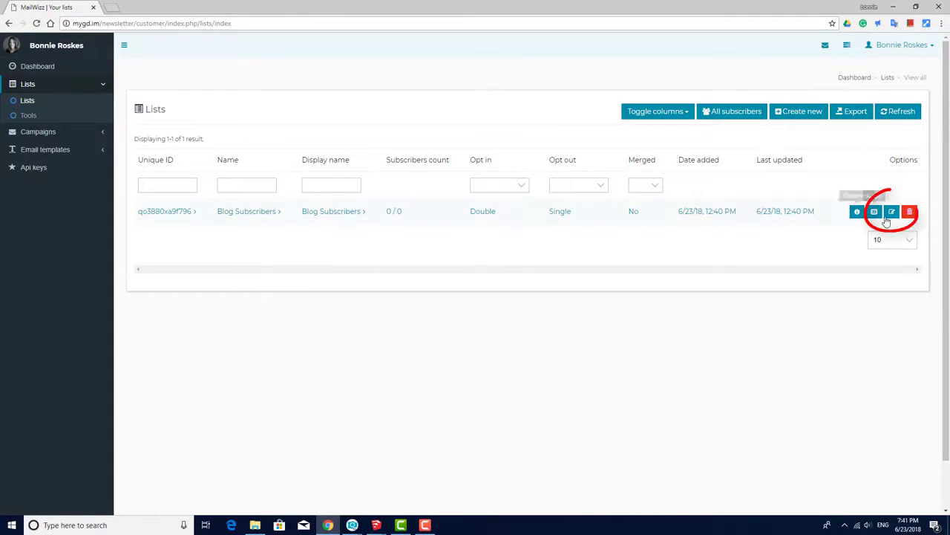
# - Duplicate the Blog Subscribers list
pyautogui.click(892, 213)
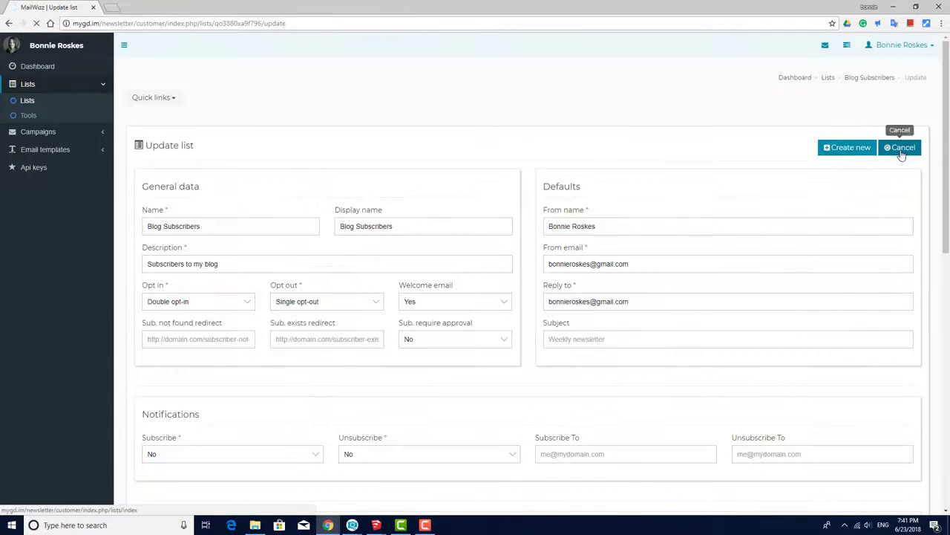
pyautogui.click(901, 147)
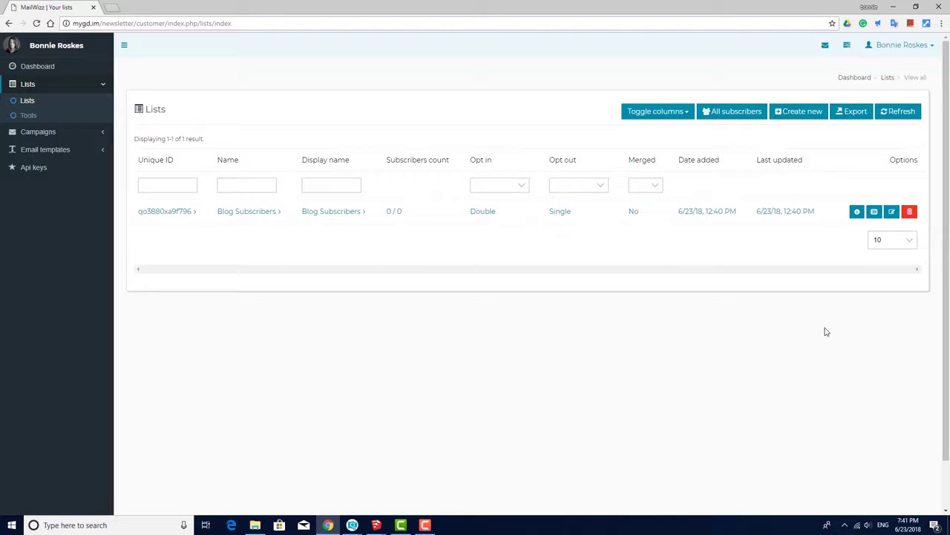
pyautogui.click(874, 211)
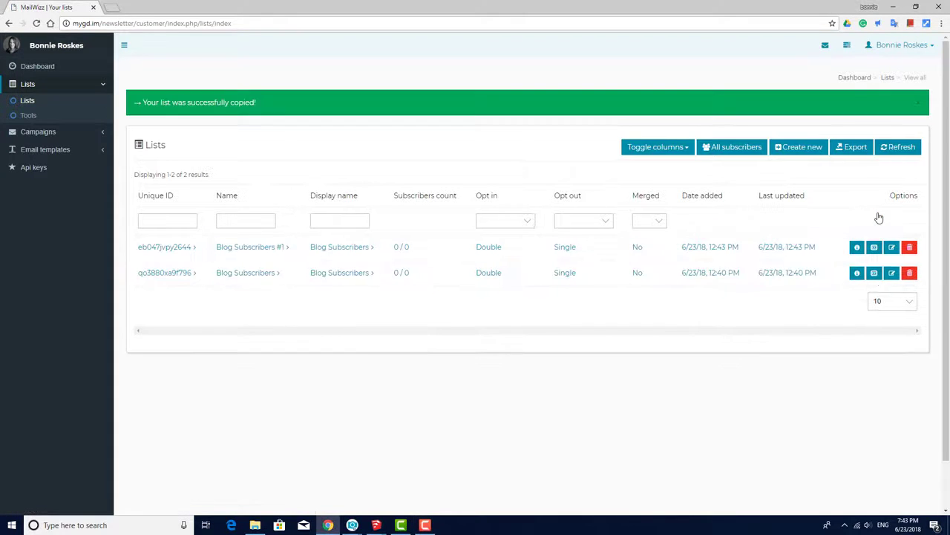
# - Rename the copy 'Purchasers' (name and display name), describe it 'Customers from my online store', and save
pyautogui.click(891, 211)
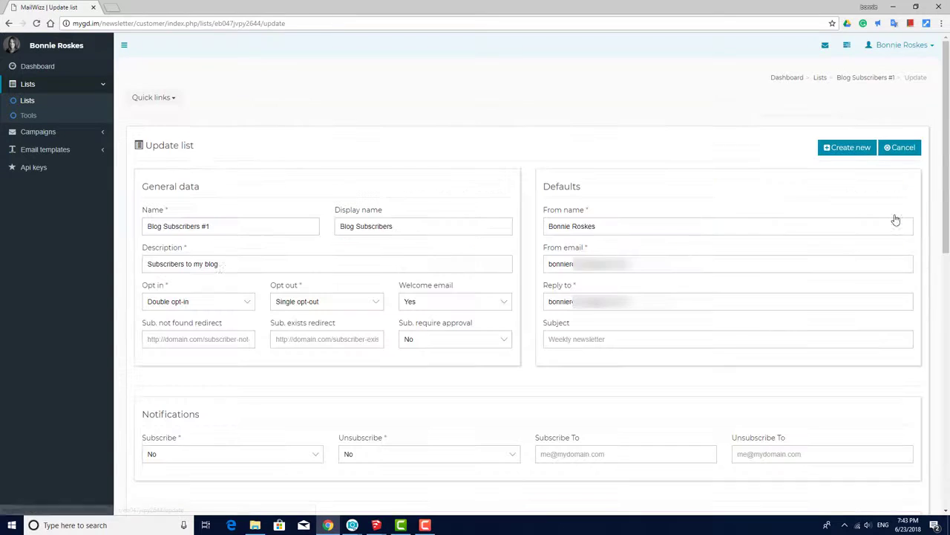
pyautogui.tripleClick(216, 232)
pyautogui.write('Purchasers')
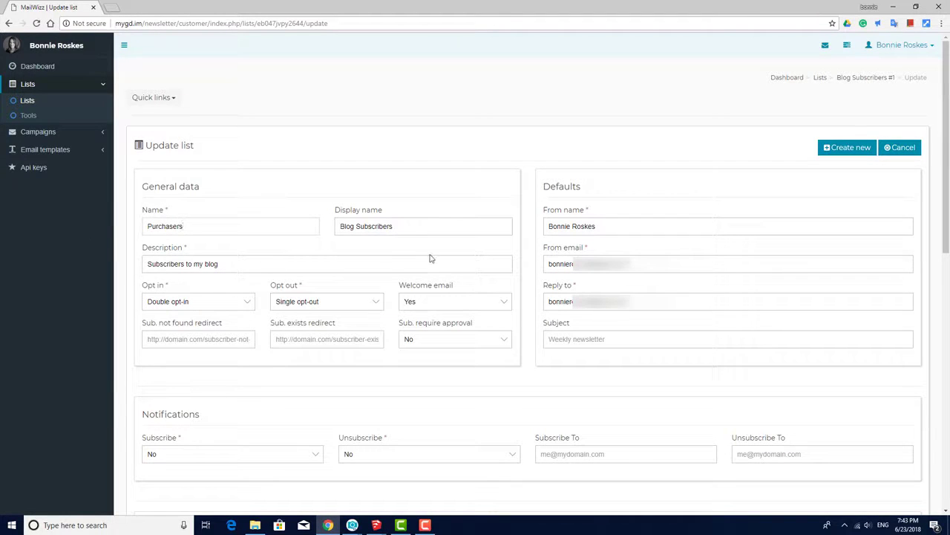
pyautogui.press('Tab')
pyautogui.press('BackSpace')
pyautogui.write('Purchasers')
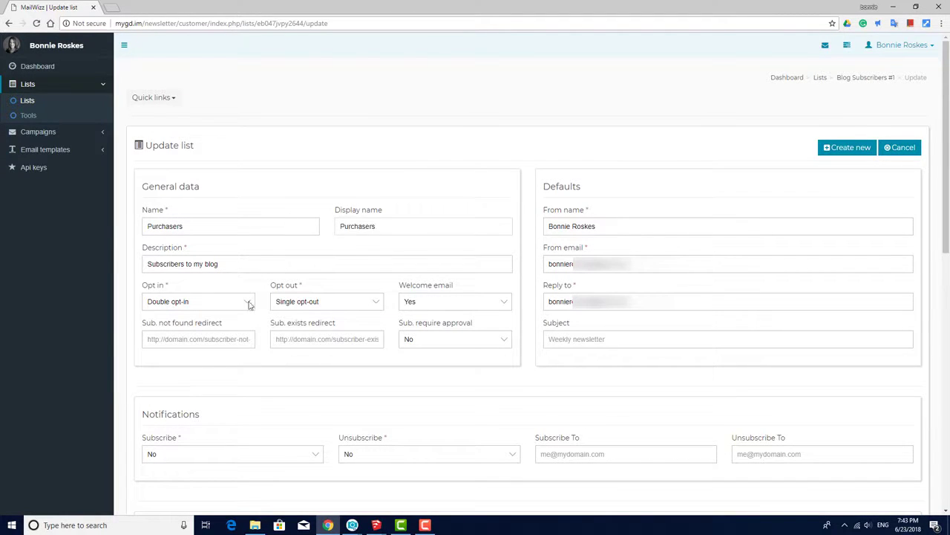
pyautogui.press('Tab')
pyautogui.write('Customers from my')
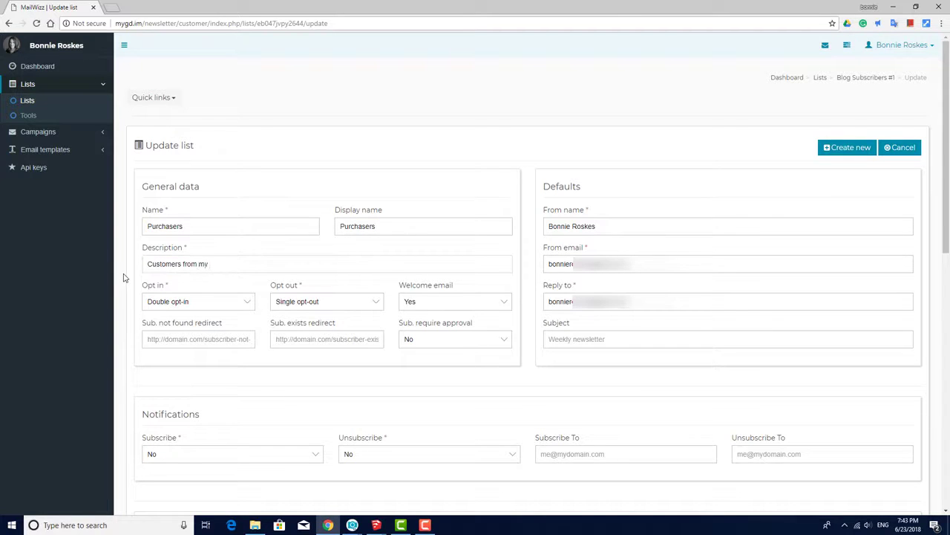
pyautogui.write(' online store')
pyautogui.scroll(-8, 452, 383)
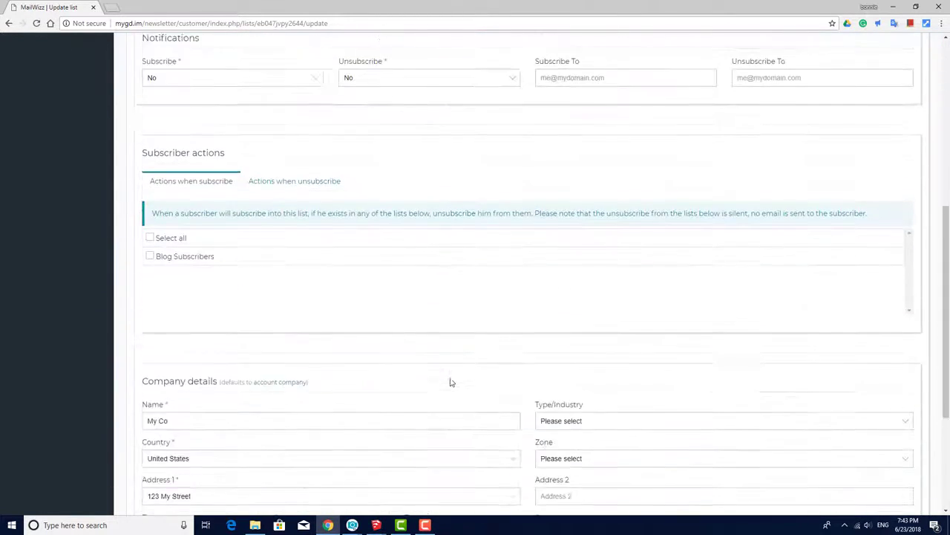
pyautogui.click(875, 461)
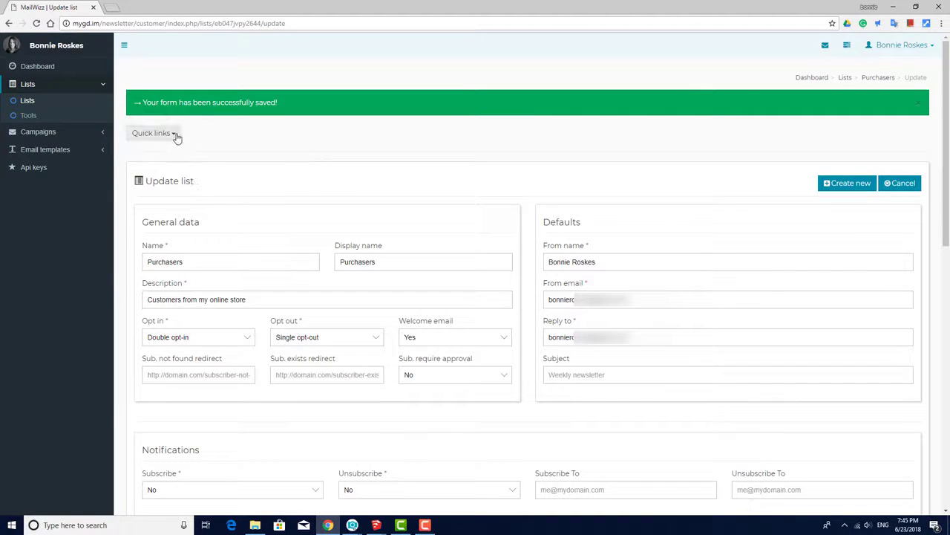
# - Go through All lists to Purchasers and open its empty subscribers page
pyautogui.click(173, 133)
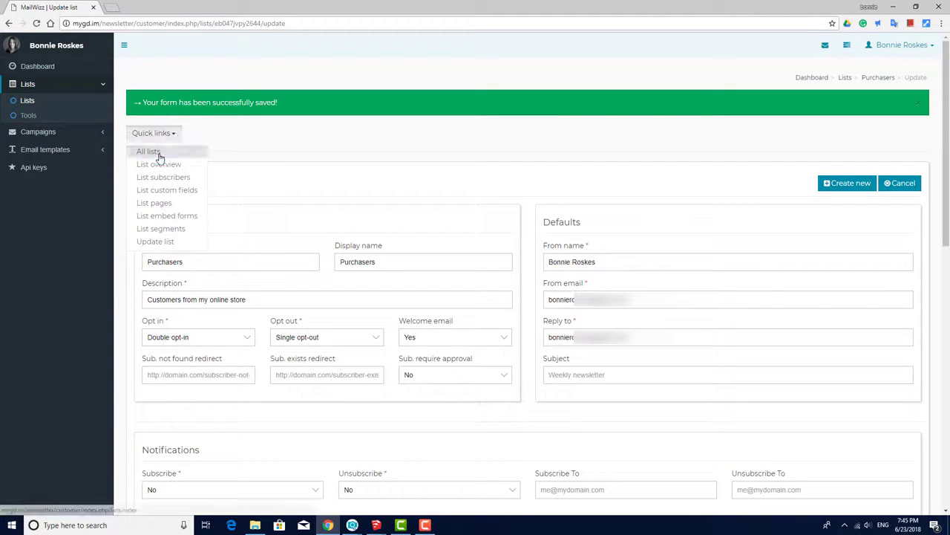
pyautogui.click(156, 151)
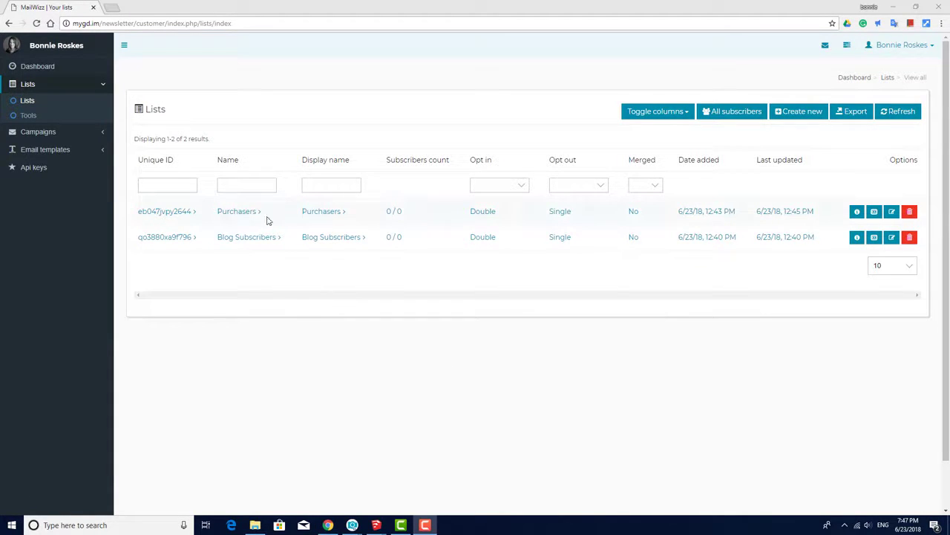
pyautogui.click(237, 214)
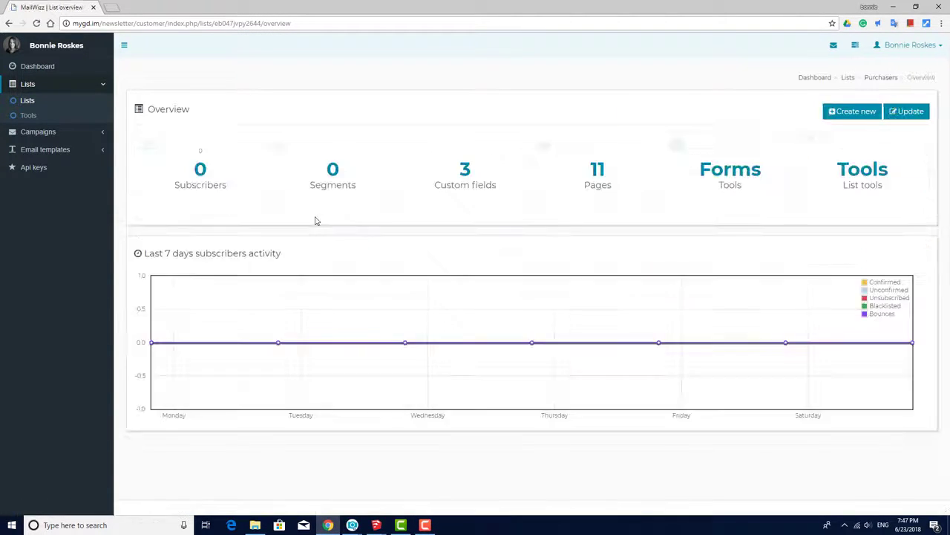
pyautogui.click(199, 173)
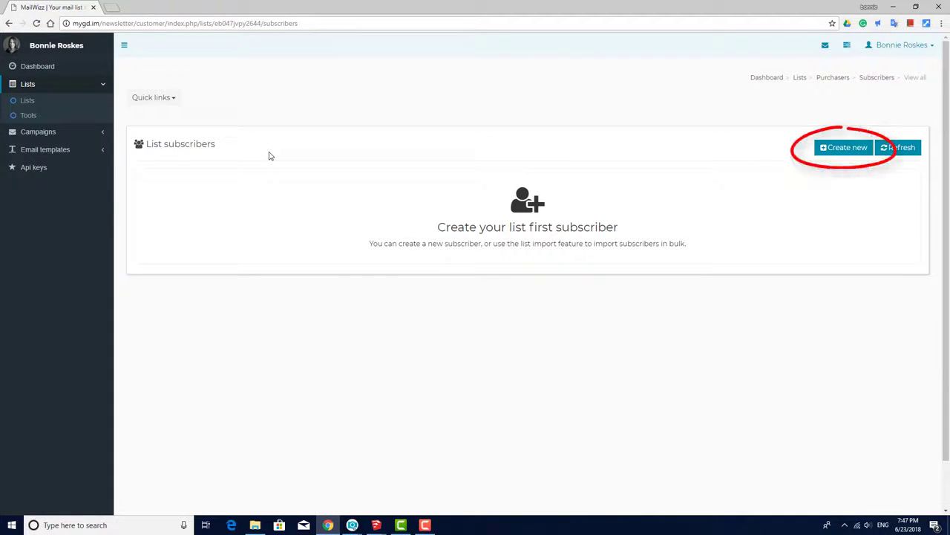
# - Start a new Purchasers subscriber and enter their e-mail address, first name and last name
pyautogui.click(839, 147)
pyautogui.click(512, 153)
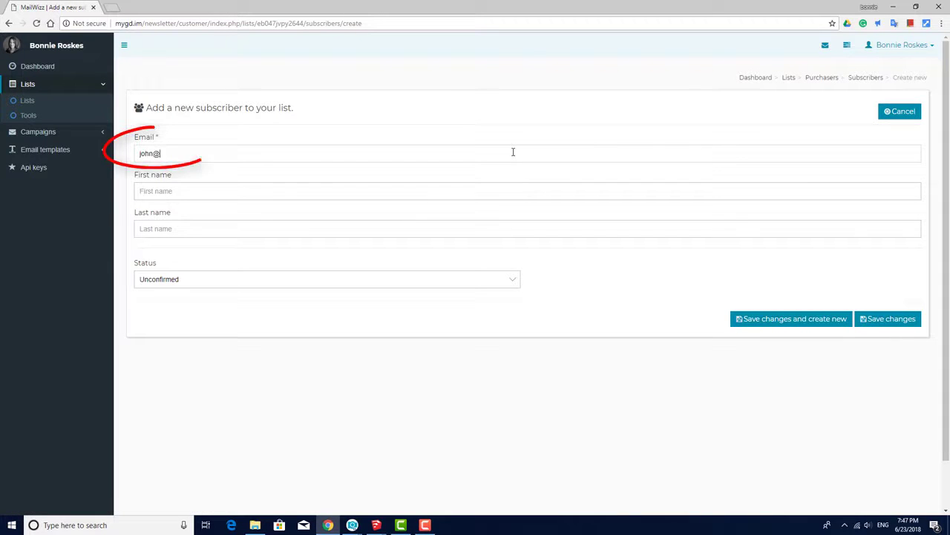
pyautogui.press('Tab')
pyautogui.write('John')
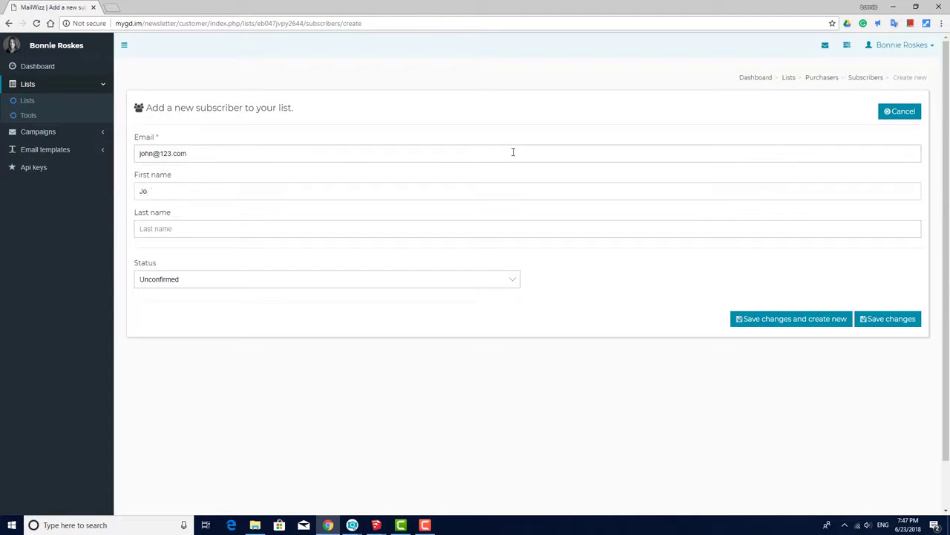
pyautogui.press('Tab')
pyautogui.write('Smith')
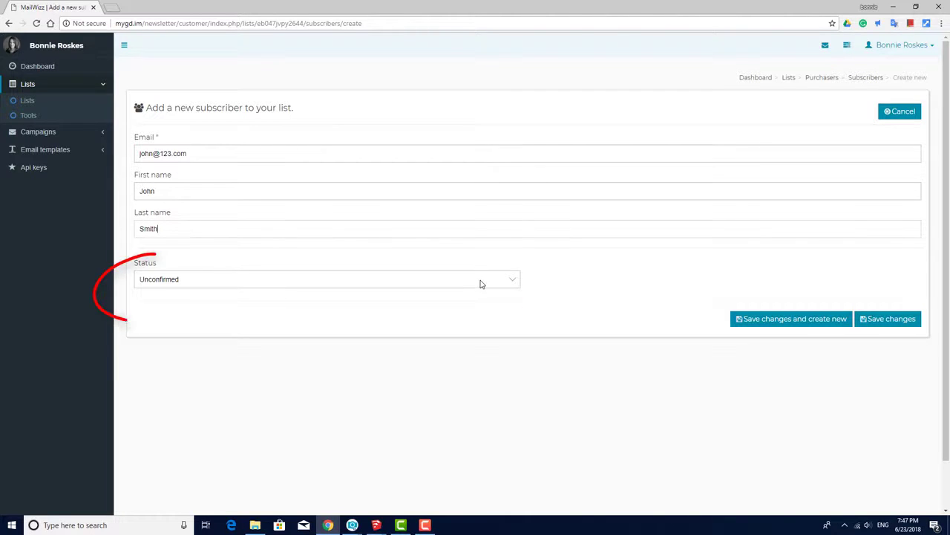
# - Set the subscriber's status to Confirmed, save it, and return to the subscribers table
pyautogui.click(481, 281)
pyautogui.click(317, 293)
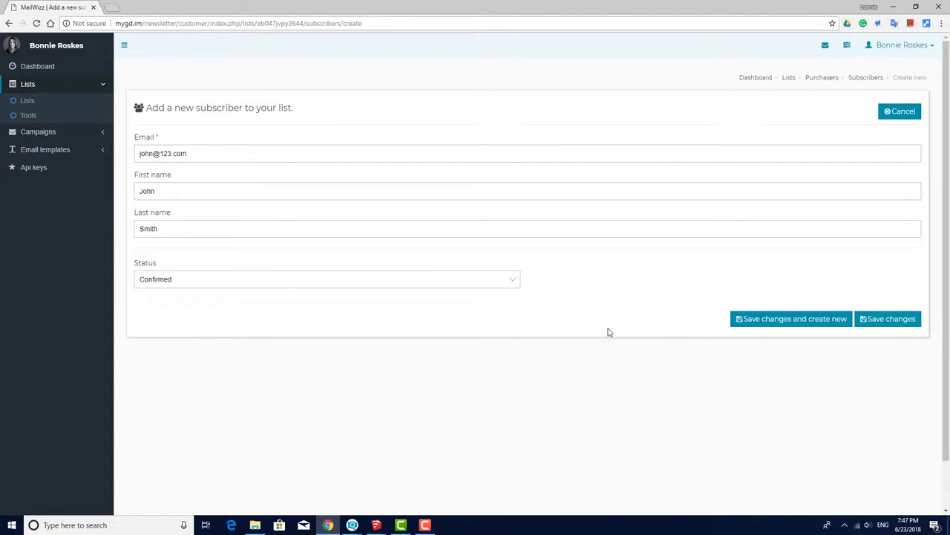
pyautogui.click(759, 322)
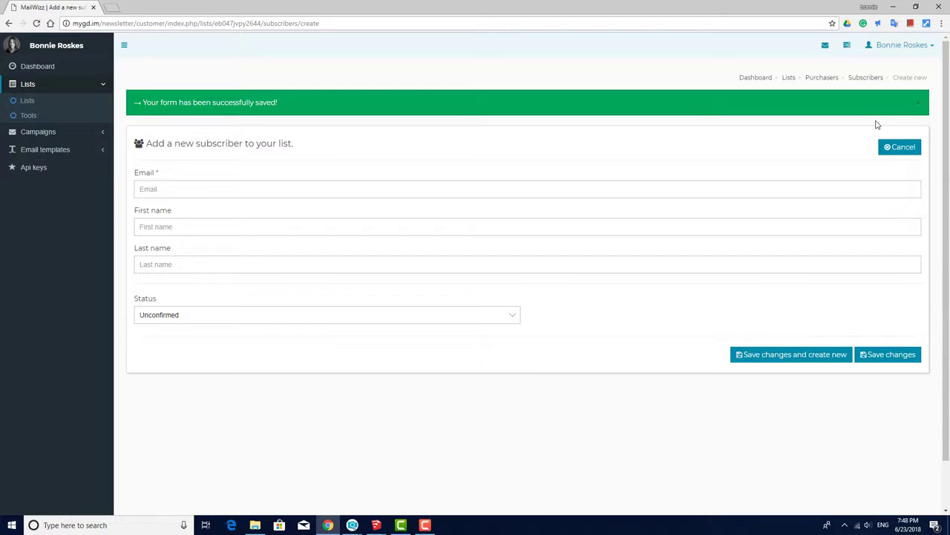
pyautogui.click(866, 78)
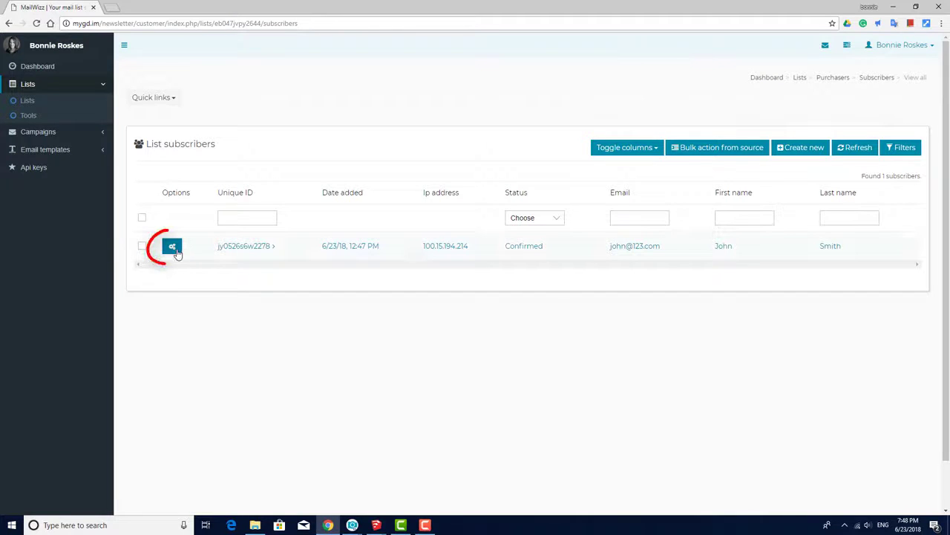
# - Check the subscriber's available actions, then go back to the Purchasers list overview
pyautogui.click(171, 246)
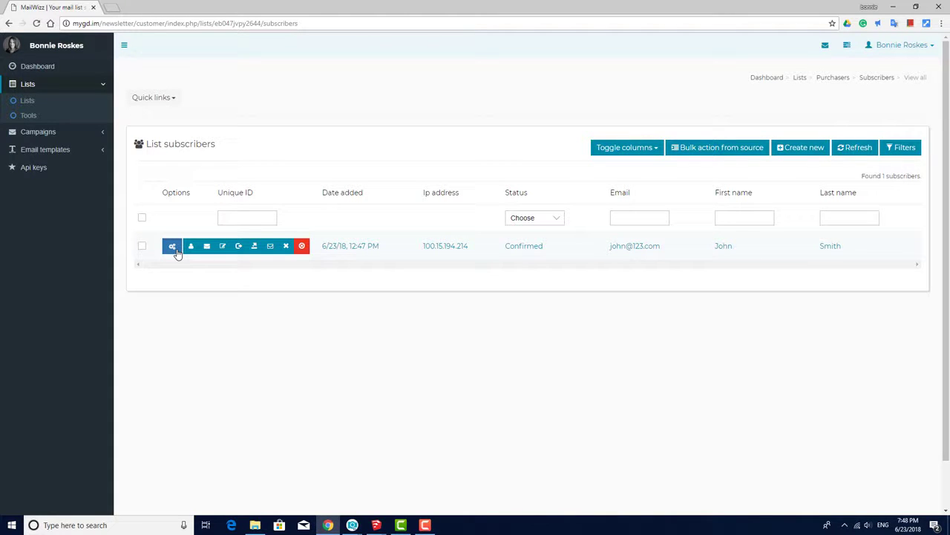
pyautogui.click(800, 78)
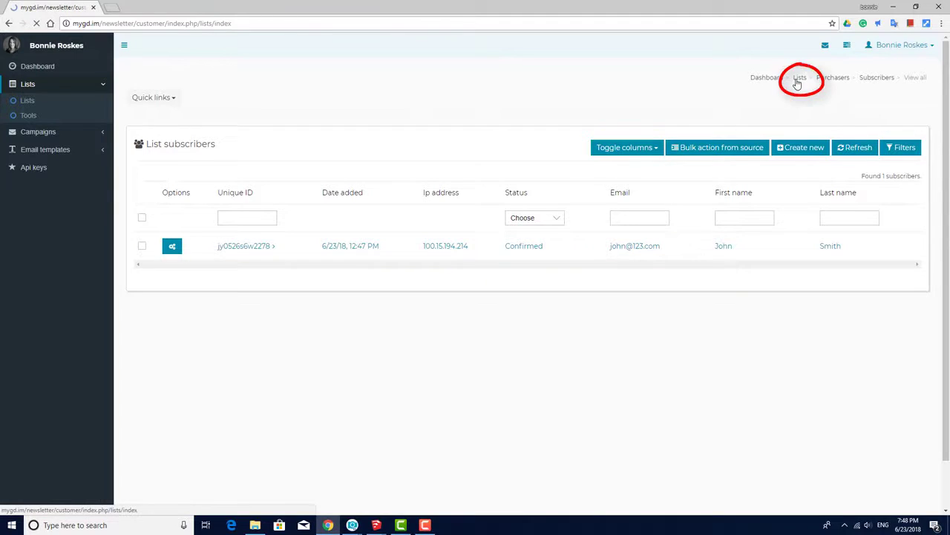
pyautogui.click(250, 214)
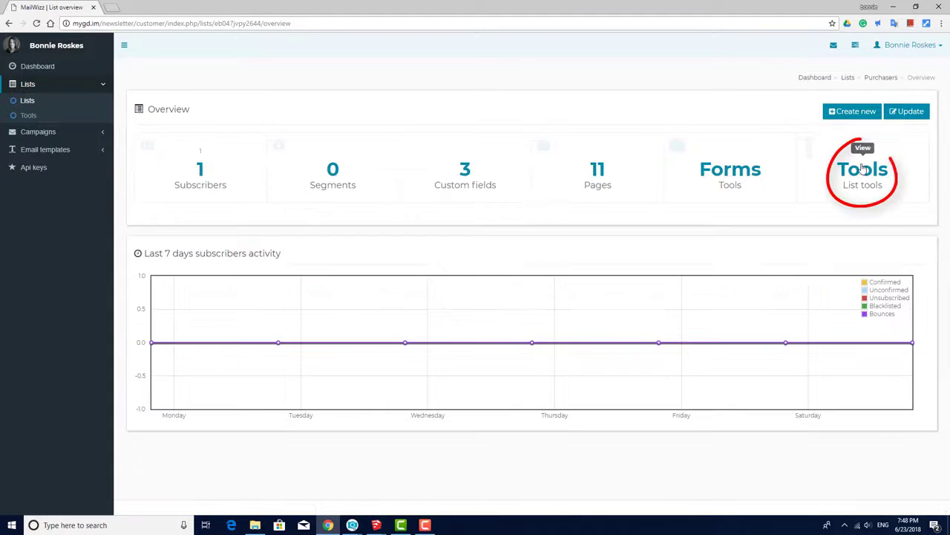
# - Look over the Purchasers list tools, then open the list's custom fields page
pyautogui.click(862, 170)
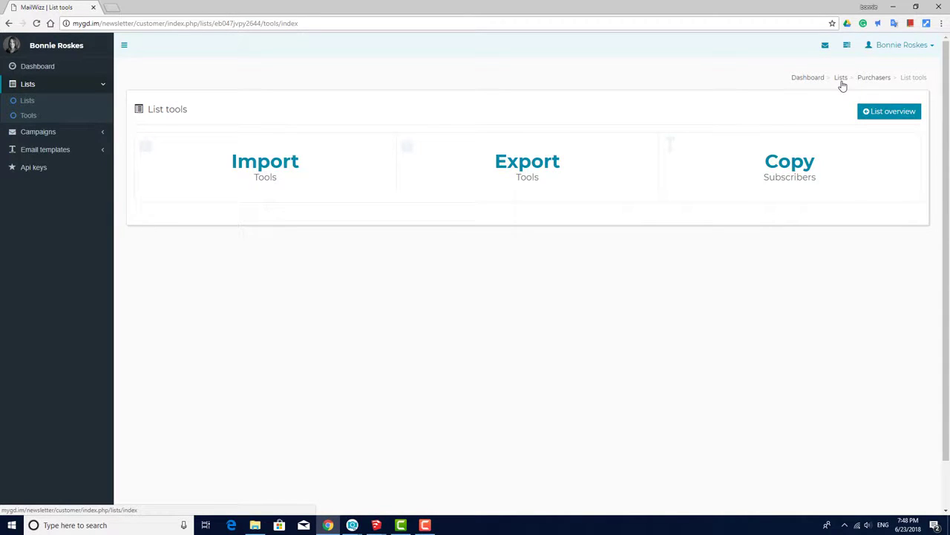
pyautogui.click(841, 80)
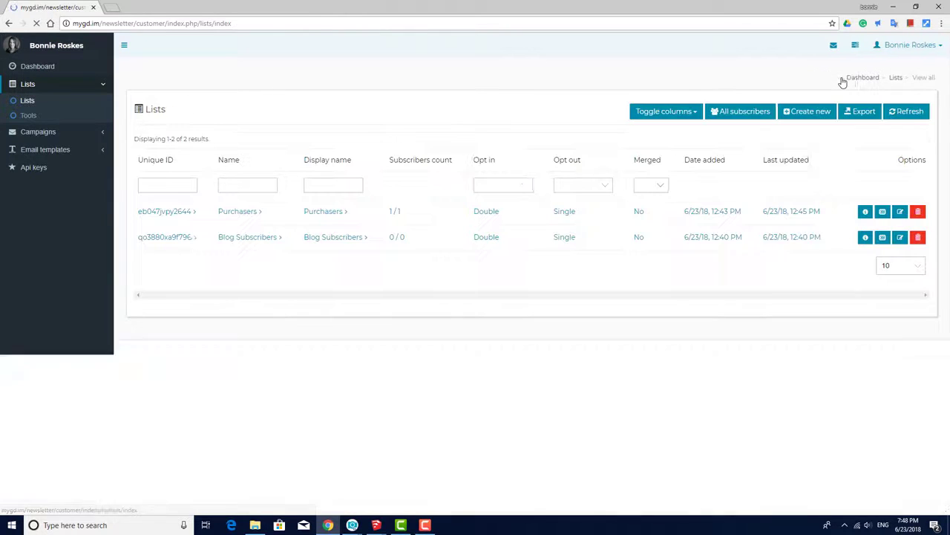
pyautogui.click(233, 213)
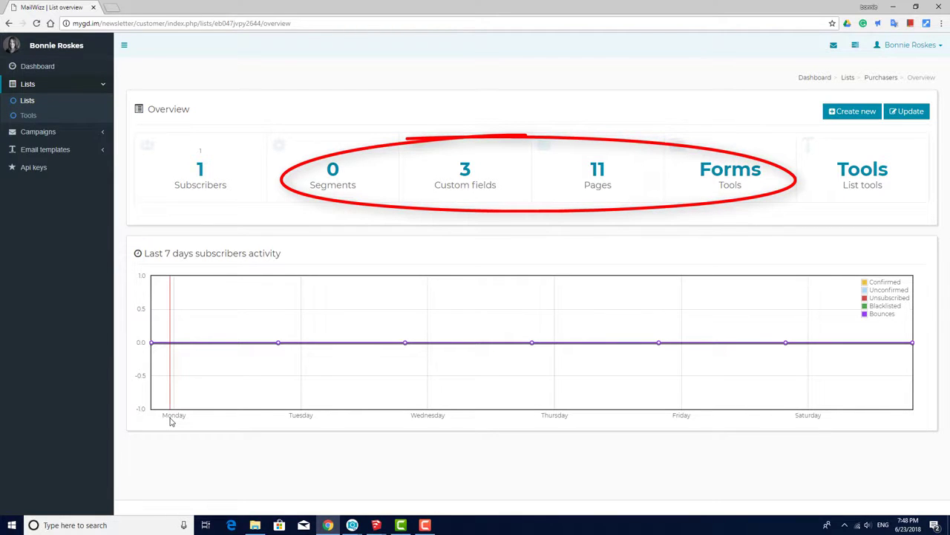
pyautogui.click(465, 169)
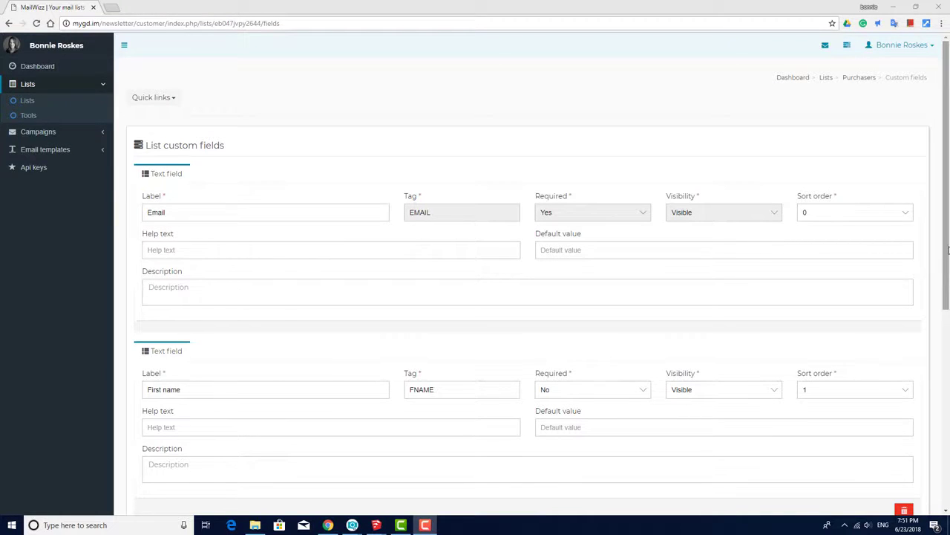
pyautogui.moveTo(948, 250); pyautogui.dragTo(946, 470)
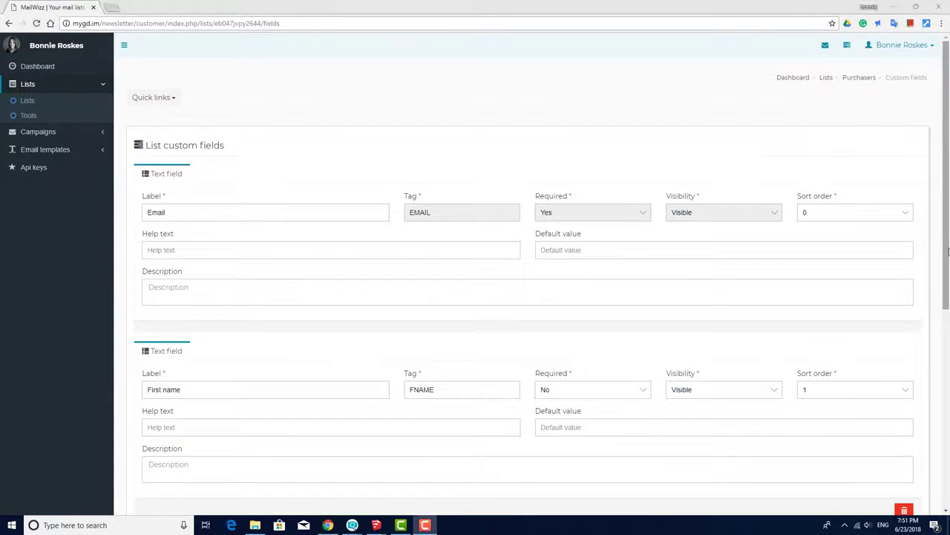
pyautogui.scroll(-3, 946, 349)
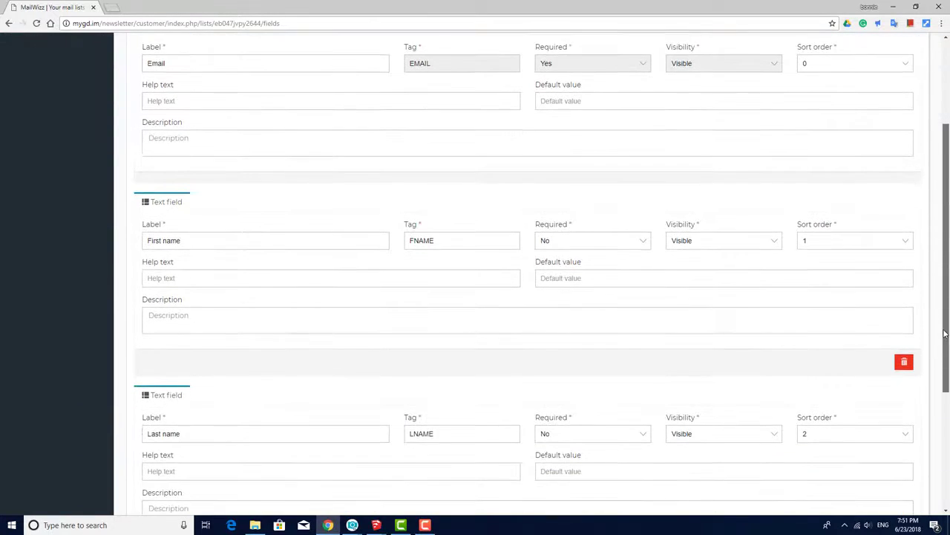
pyautogui.moveTo(946, 349); pyautogui.dragTo(946, 468)
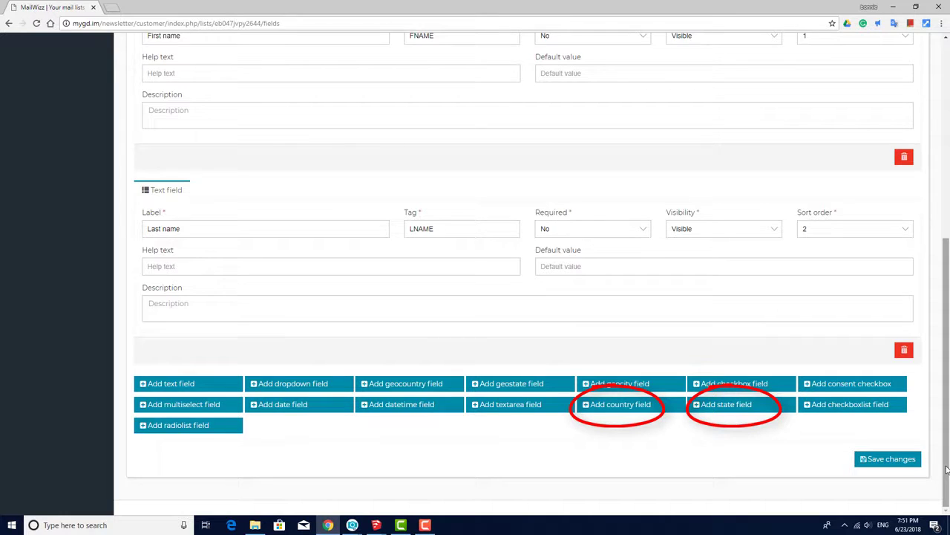
# - Add a required country field labelled Country, tagged COUNTRY, with sort order 4
pyautogui.click(620, 407)
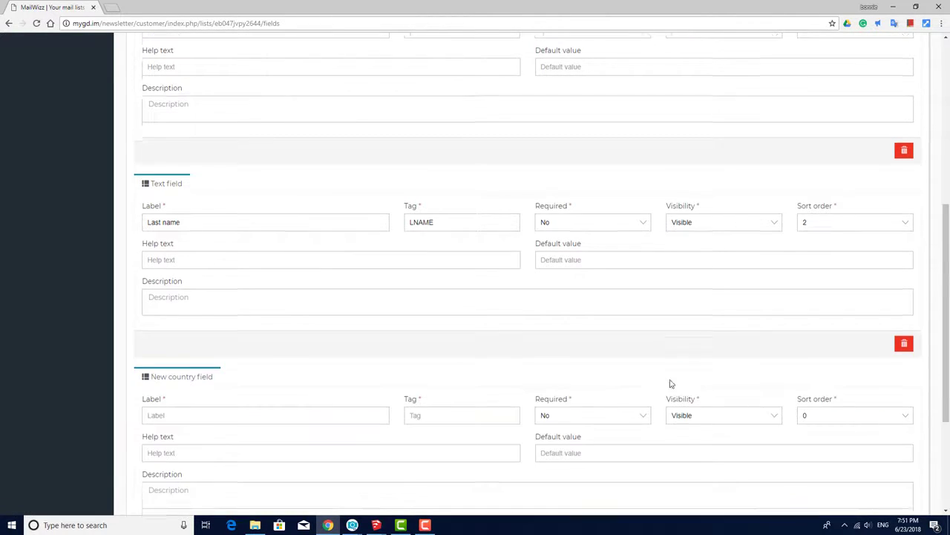
pyautogui.scroll(-3, 670, 379)
pyautogui.click(335, 229)
pyautogui.write('Country')
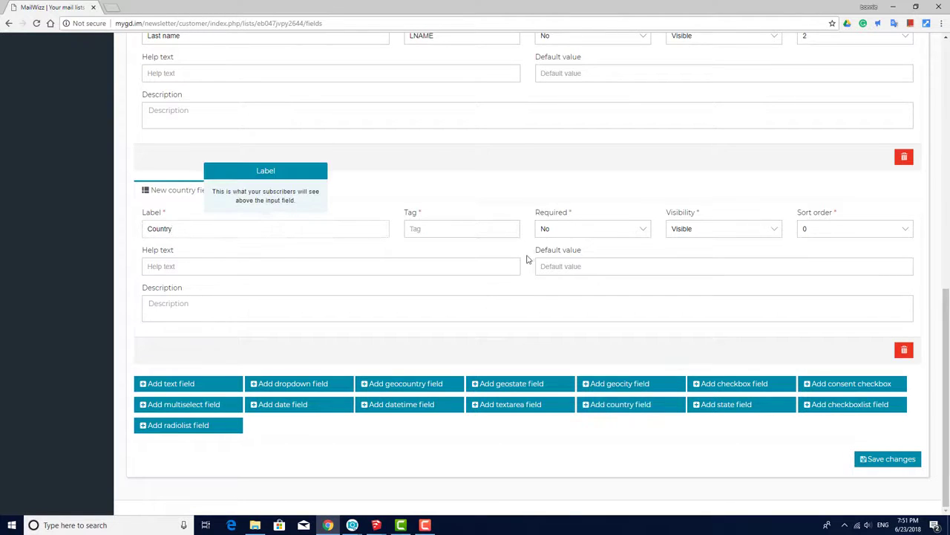
pyautogui.click(501, 228)
pyautogui.write('COUNTRY')
pyautogui.click(587, 228)
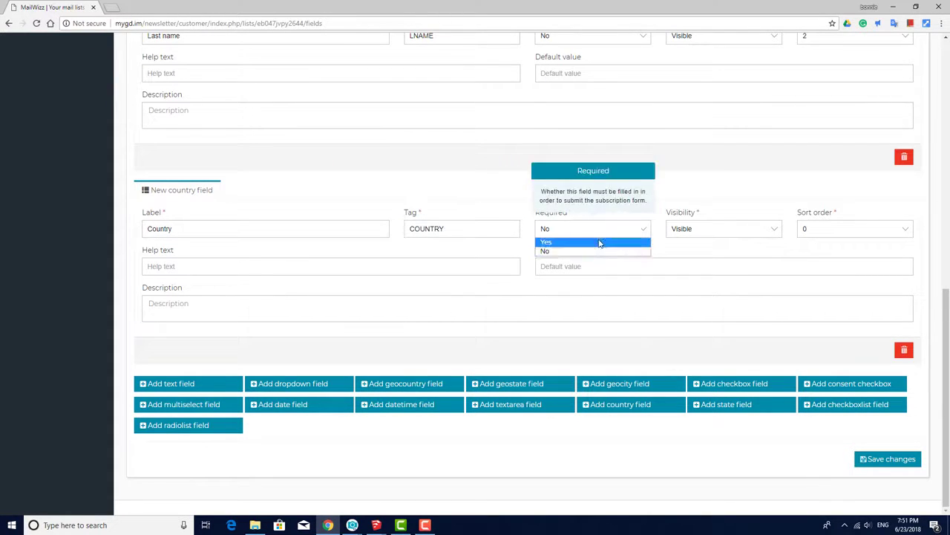
pyautogui.click(600, 244)
pyautogui.click(810, 229)
pyautogui.scroll(-5, 858, 371)
pyautogui.scroll(5, 854, 334)
pyautogui.click(824, 281)
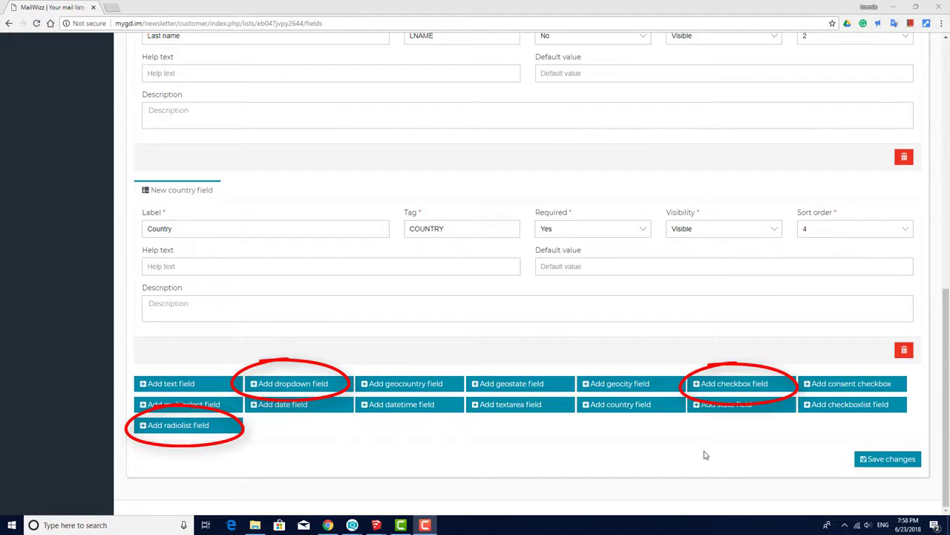
# - Add a multiselect field 'What is your industry?' tagged INDUSTRY with sort order 5
pyautogui.click(199, 406)
pyautogui.scroll(-3, 197, 422)
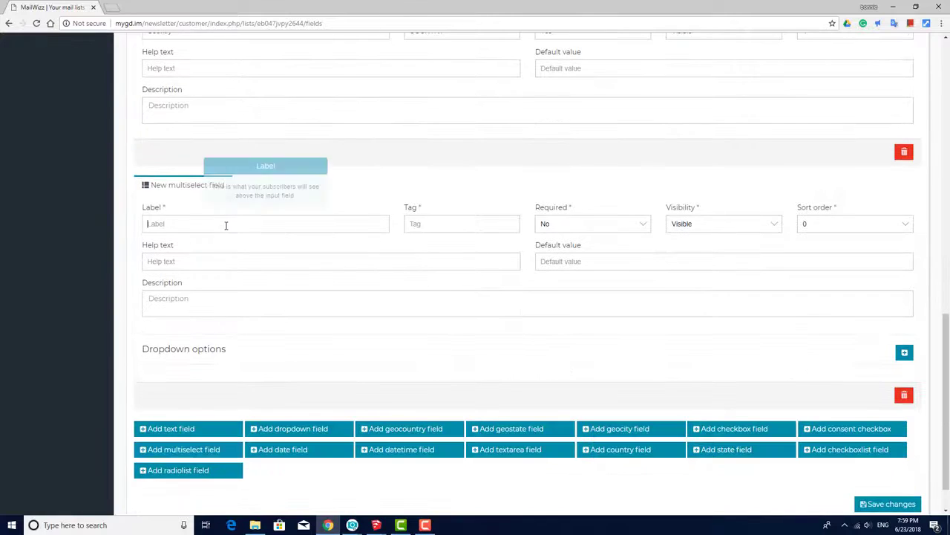
pyautogui.write('What is your ')
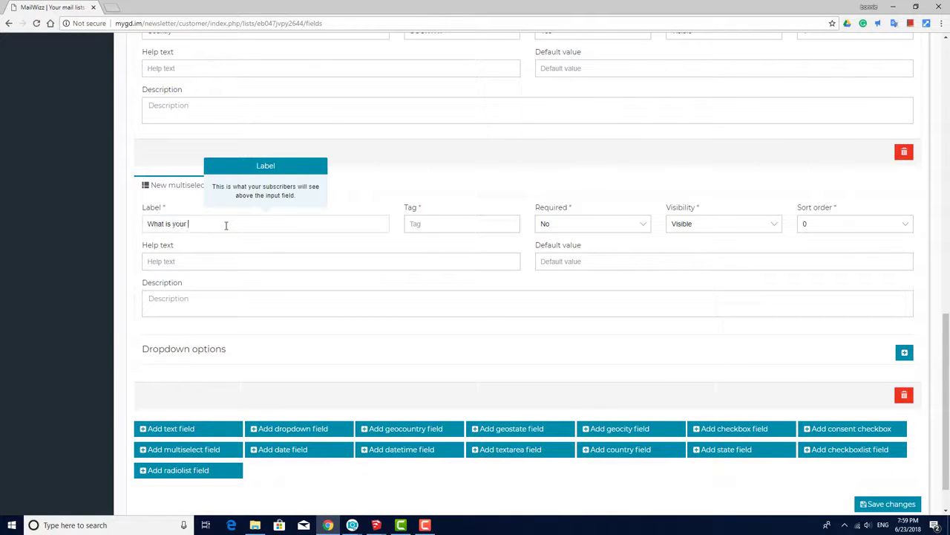
pyautogui.write('industry?')
pyautogui.press('Tab')
pyautogui.write('IND')
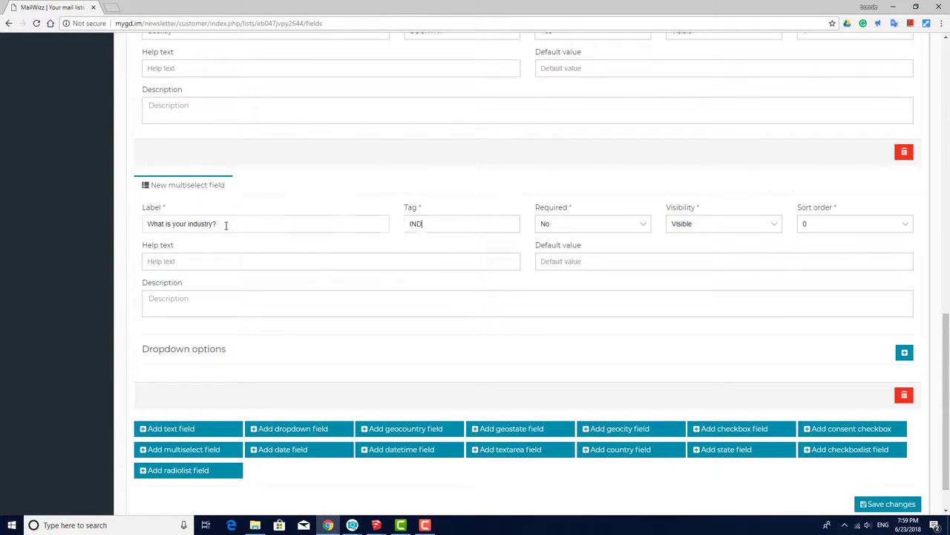
pyautogui.write('USTRY')
pyautogui.click(909, 227)
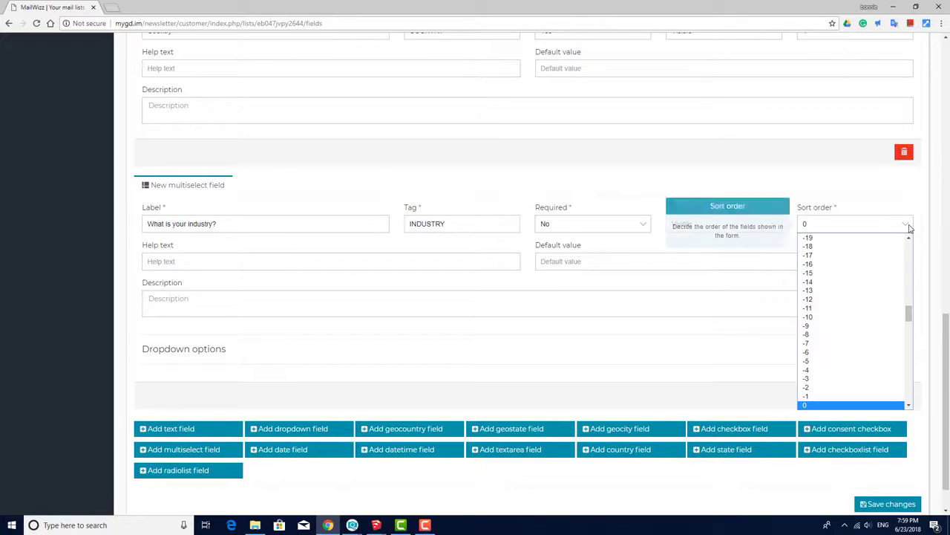
pyautogui.scroll(-2, 814, 353)
pyautogui.click(814, 353)
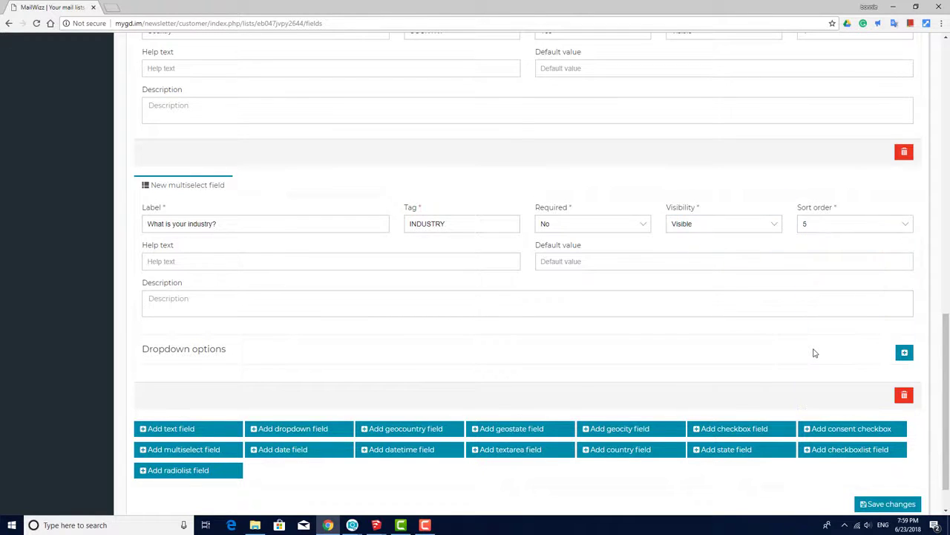
# - Give the industry field its first options: IT with value 1 and Engineering with value 2
pyautogui.click(904, 353)
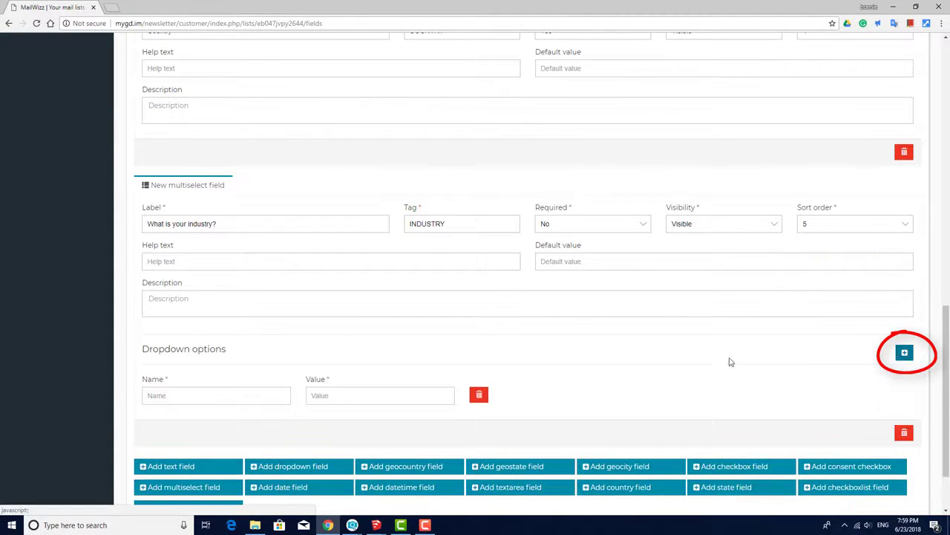
pyautogui.scroll(-1, 713, 353)
pyautogui.click(280, 343)
pyautogui.write('IT')
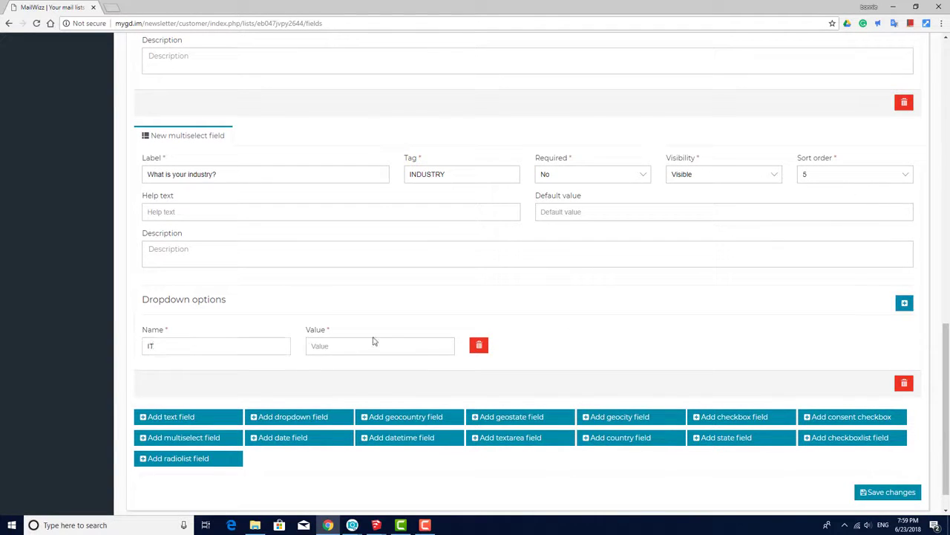
pyautogui.click(375, 340)
pyautogui.write('1')
pyautogui.click(904, 302)
pyautogui.click(566, 346)
pyautogui.write('Eng')
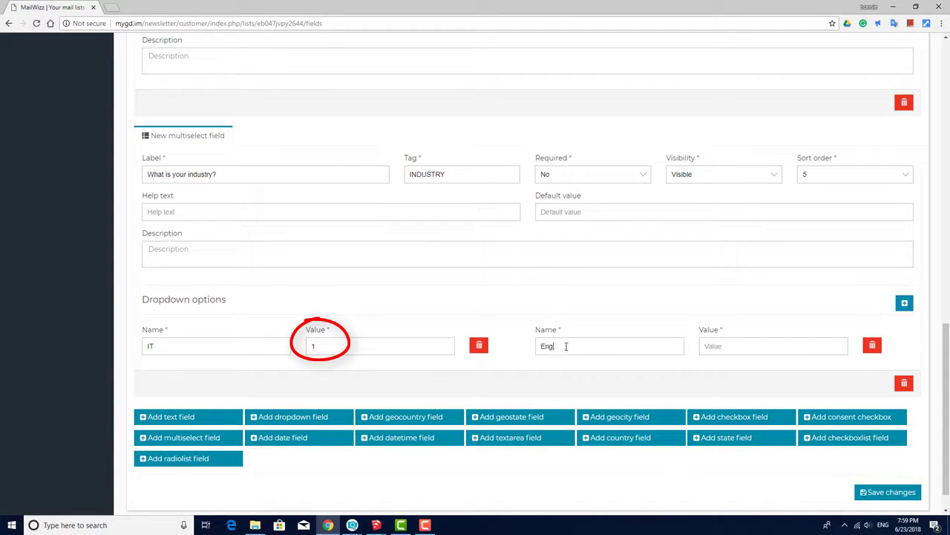
pyautogui.write('ineering')
pyautogui.click(747, 346)
pyautogui.write('2')
# - Add options Education (3) and Other (4), then save the custom fields
pyautogui.click(905, 303)
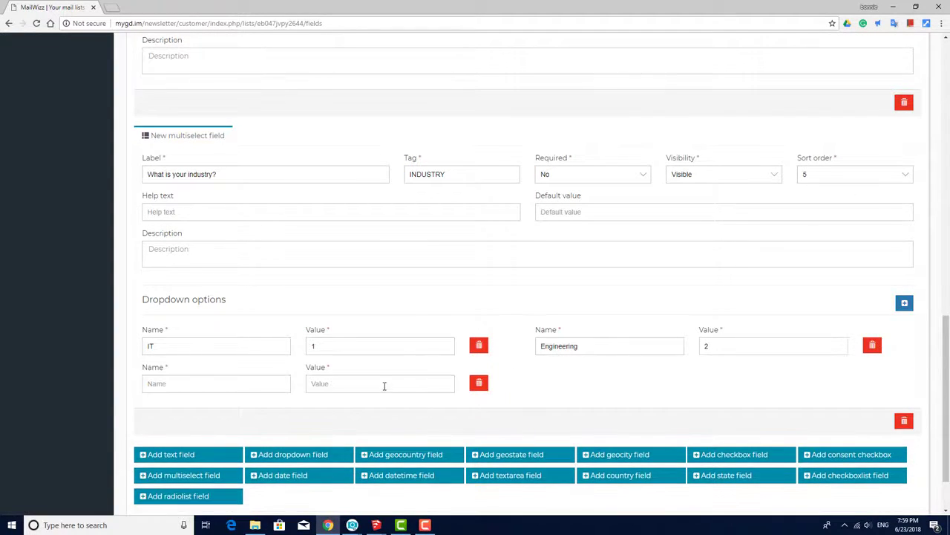
pyautogui.click(277, 382)
pyautogui.write('Education')
pyautogui.click(345, 384)
pyautogui.write('3')
pyautogui.click(904, 303)
pyautogui.click(646, 378)
pyautogui.write('Other')
pyautogui.click(737, 383)
pyautogui.write('4')
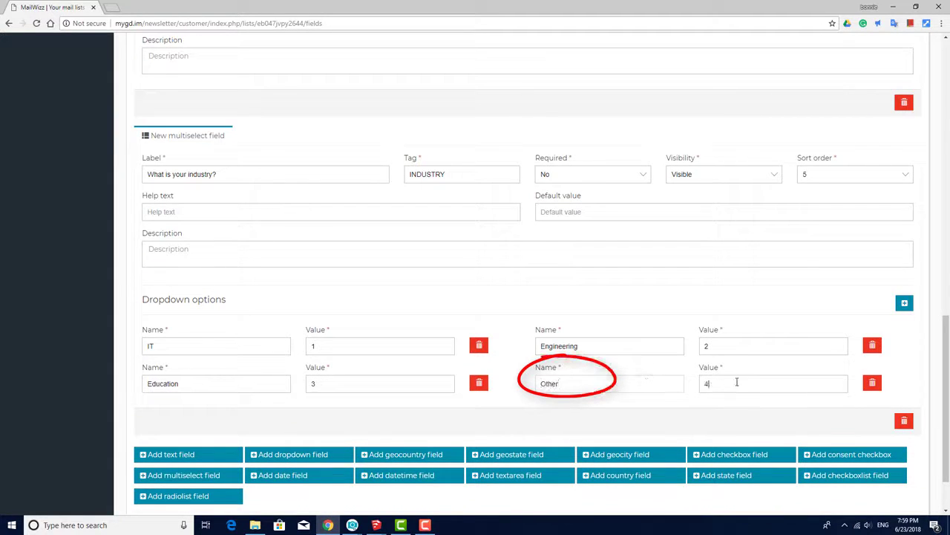
pyautogui.scroll(-2, 744, 403)
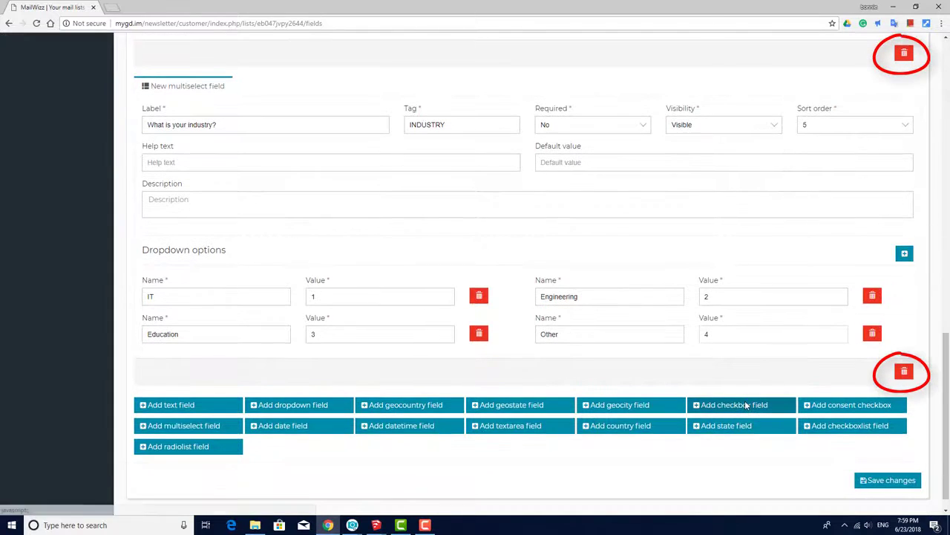
pyautogui.click(877, 483)
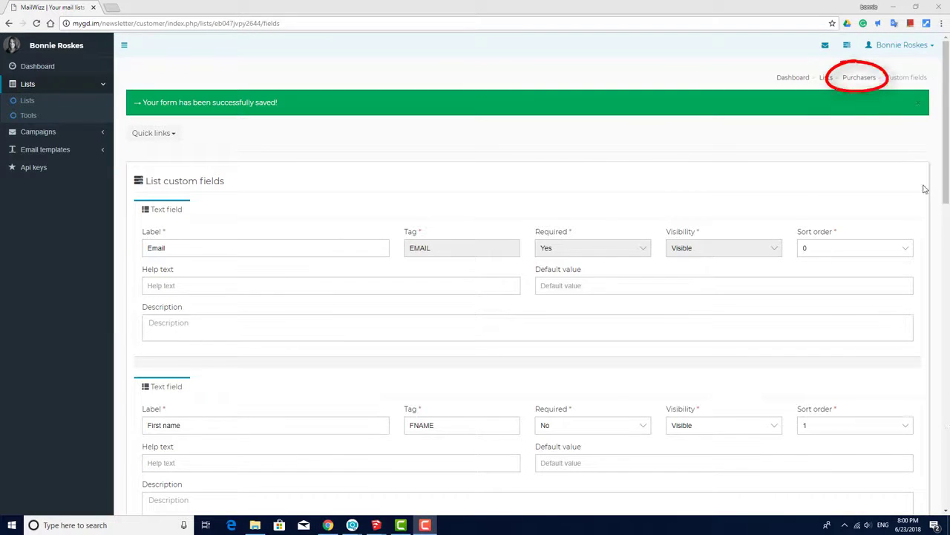
# - Preview the new-subscriber form with its Country and industry fields, then cancel without saving
pyautogui.click(862, 78)
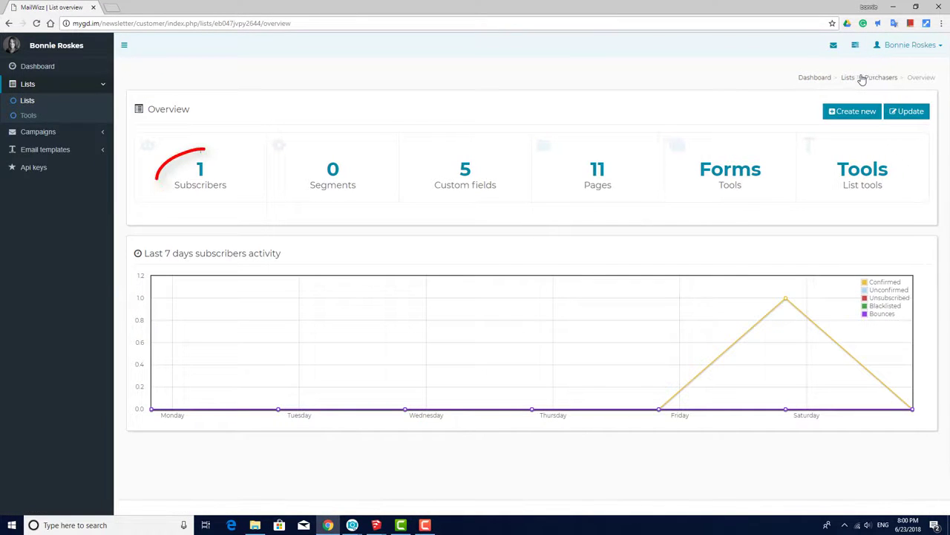
pyautogui.click(239, 172)
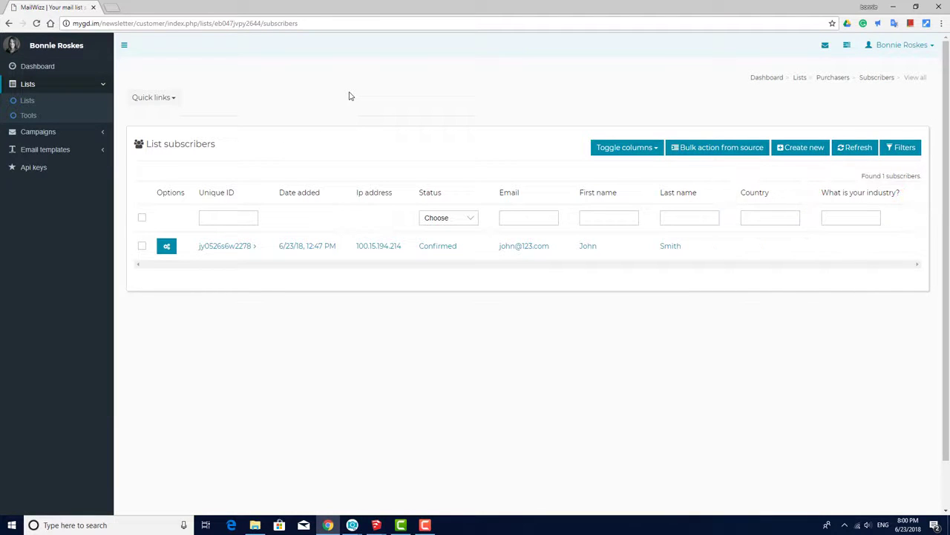
pyautogui.click(802, 147)
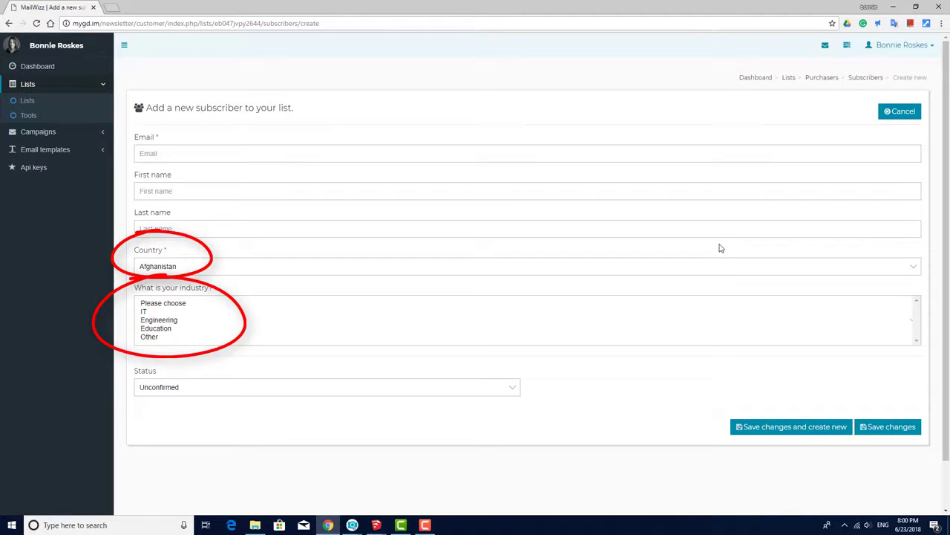
pyautogui.click(522, 269)
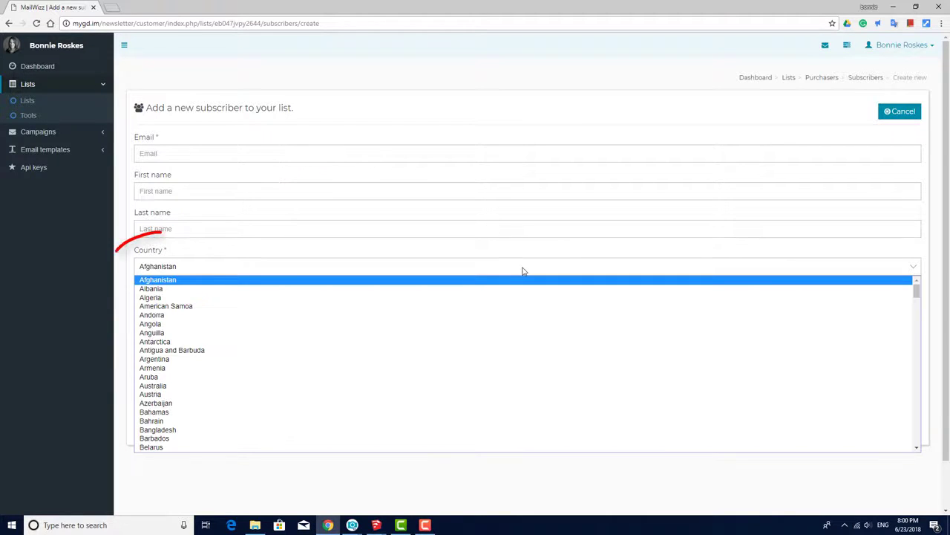
pyautogui.click(523, 271)
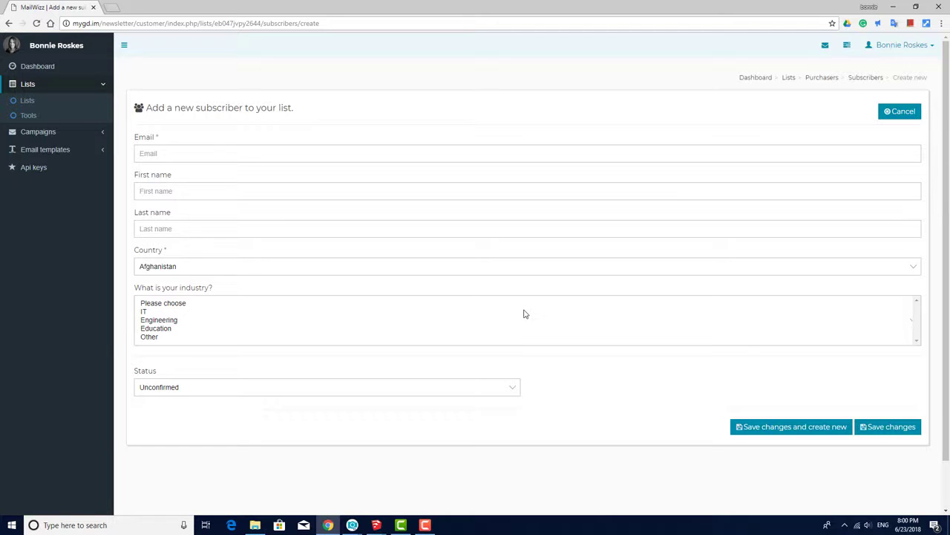
pyautogui.click(900, 114)
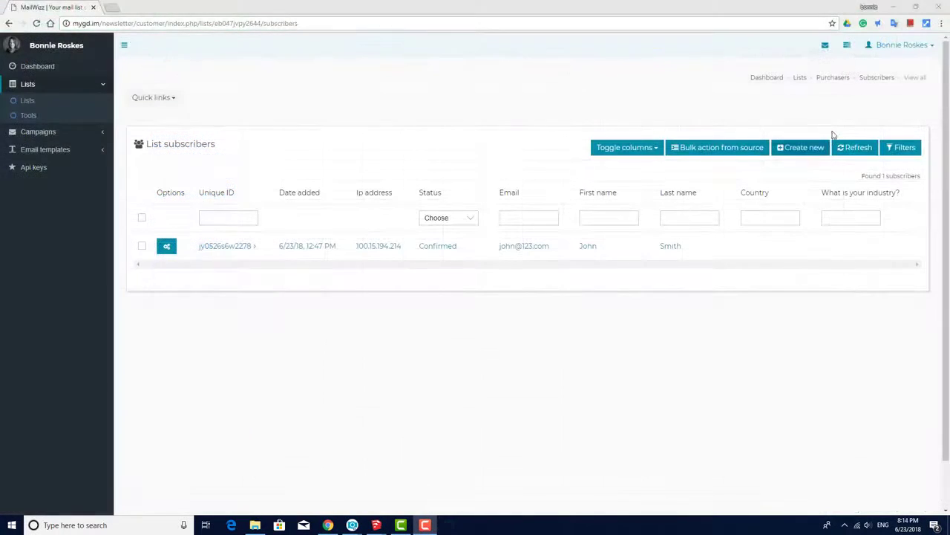
# - Import subscribers from the Example CSV file into Purchasers, then return to the list overview
pyautogui.click(834, 78)
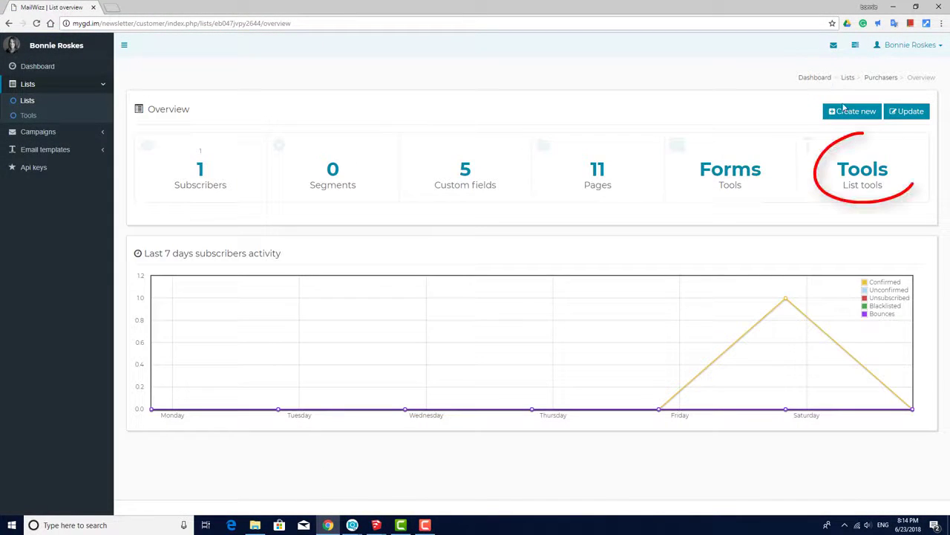
pyautogui.click(876, 174)
pyautogui.click(269, 164)
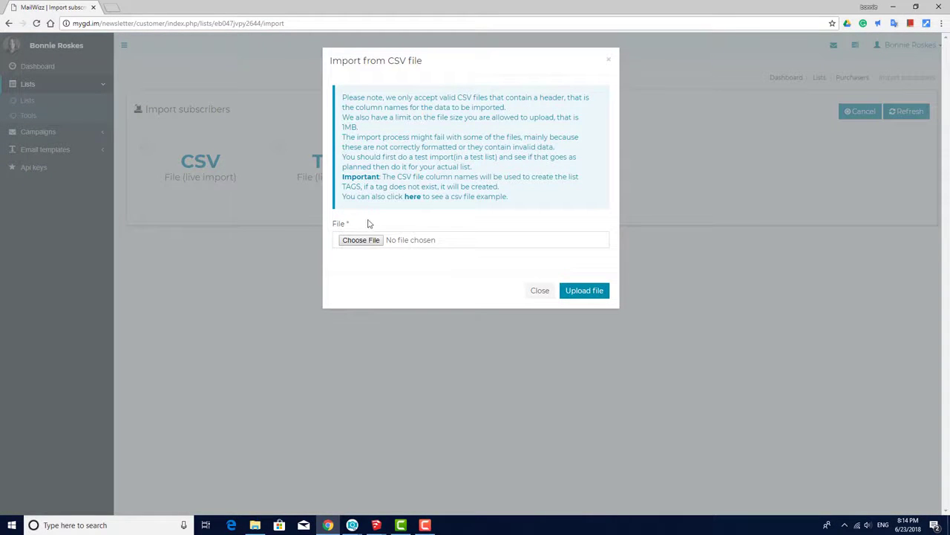
pyautogui.click(361, 239)
pyautogui.click(120, 187)
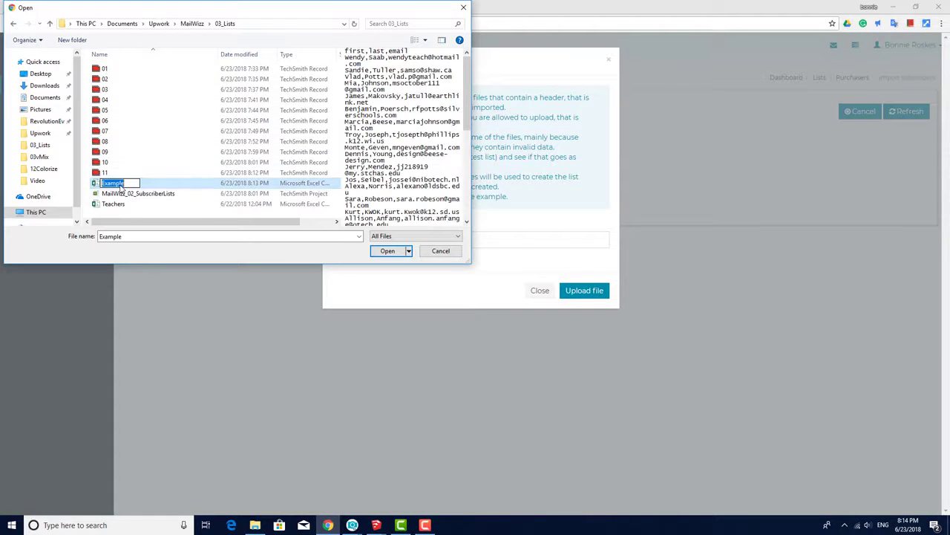
pyautogui.click(388, 251)
pyautogui.click(575, 297)
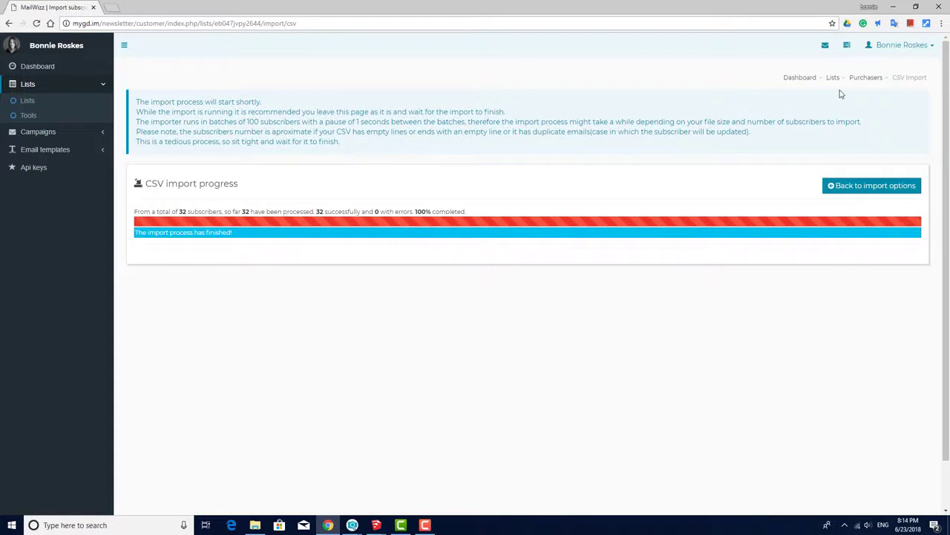
pyautogui.click(865, 79)
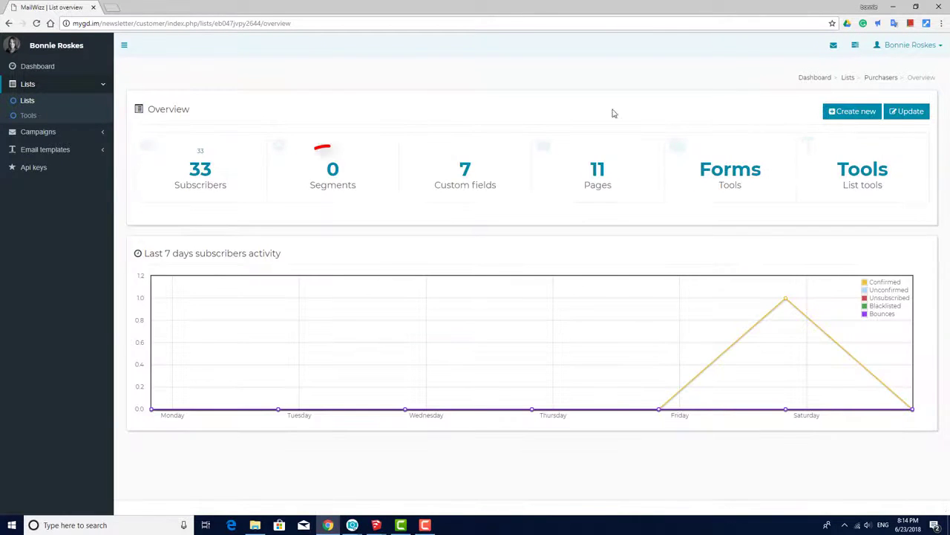
# - Create a new segment named Teachers that matches any of its conditions
pyautogui.click(332, 173)
pyautogui.click(860, 151)
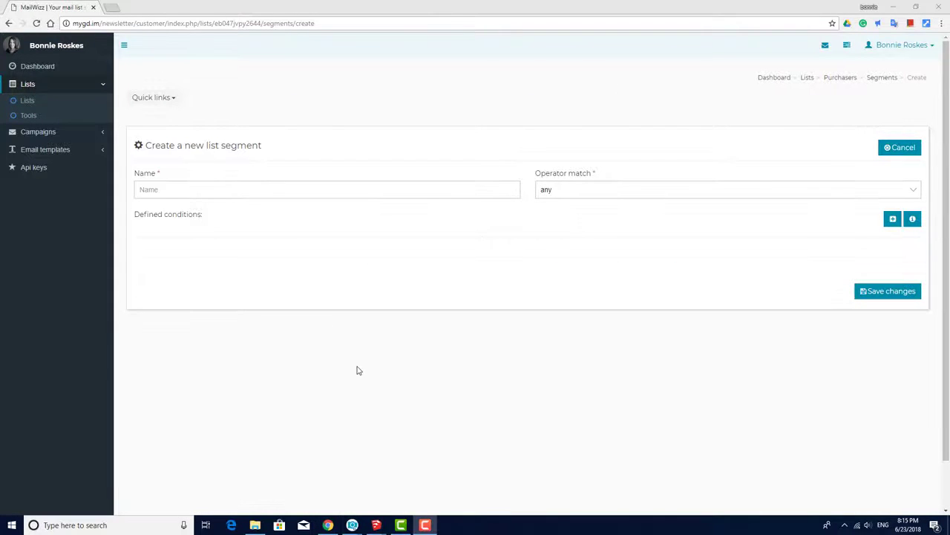
pyautogui.click(346, 188)
pyautogui.write('Teachers')
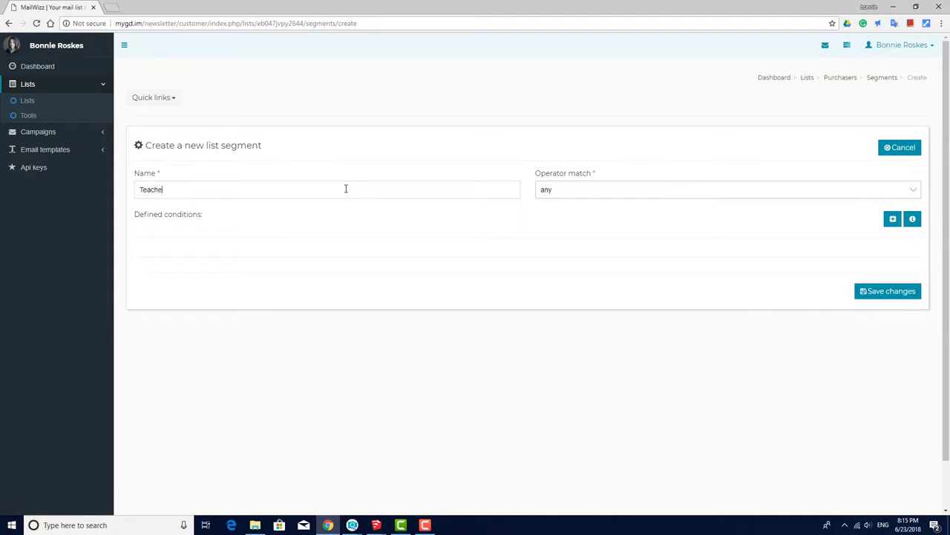
pyautogui.click(657, 196)
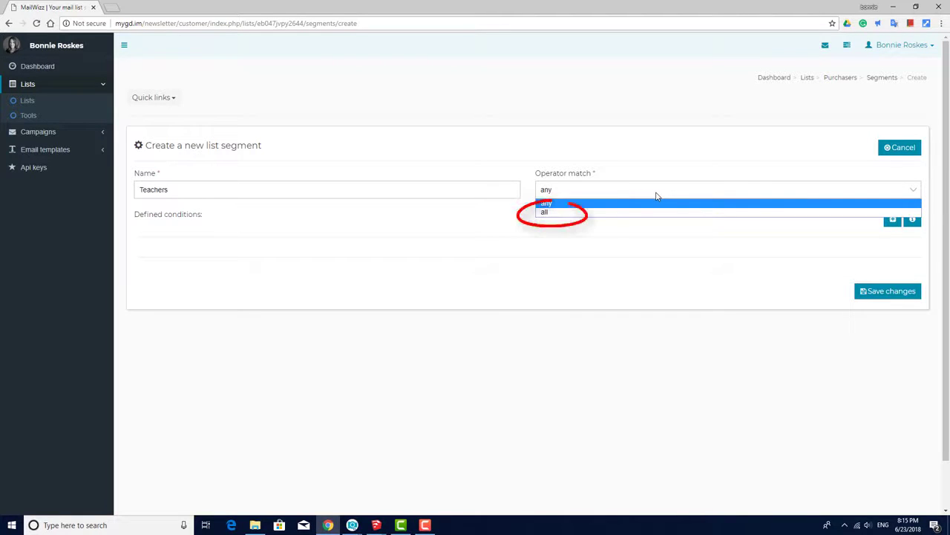
pyautogui.click(656, 204)
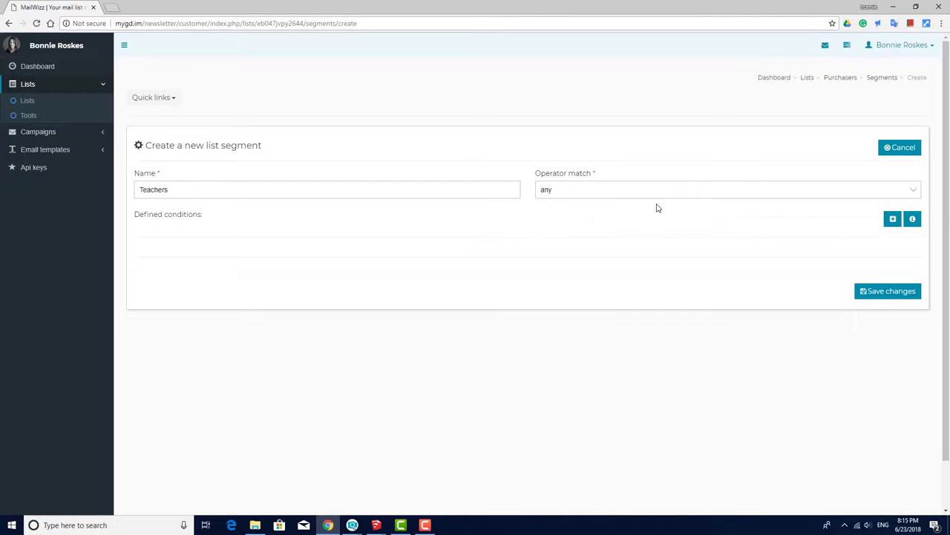
# - Add conditions Email contains k12 and Email ends with edu, then save the segment
pyautogui.click(892, 219)
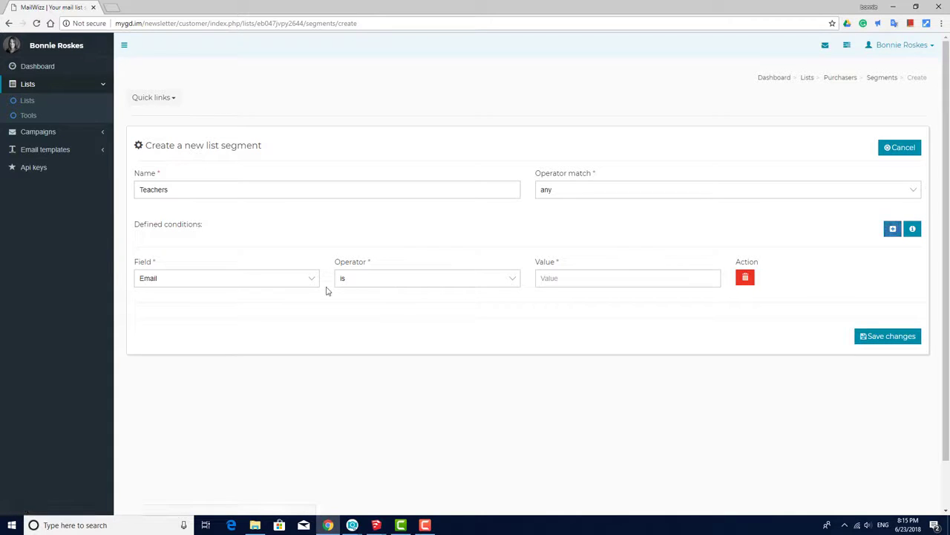
pyautogui.click(509, 280)
pyautogui.click(446, 312)
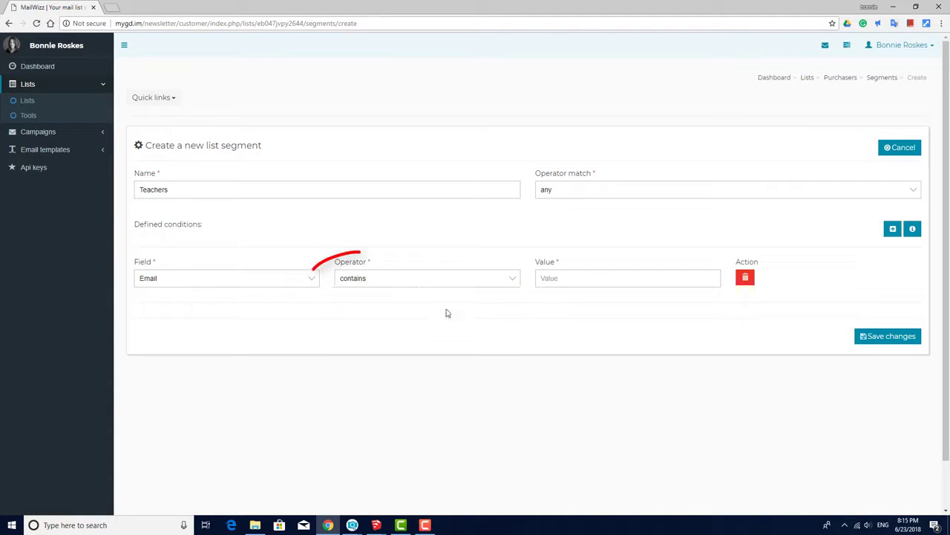
pyautogui.click(579, 277)
pyautogui.write('k12')
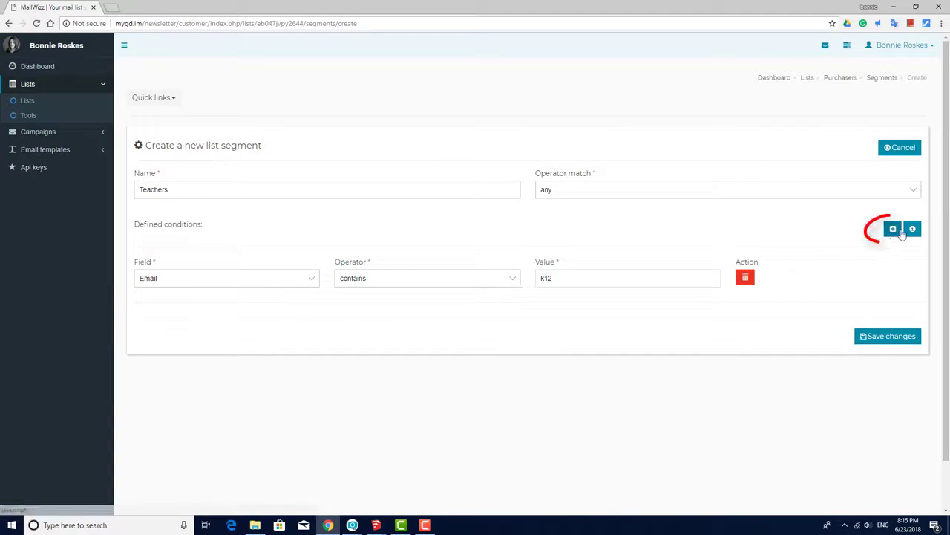
pyautogui.click(893, 229)
pyautogui.click(361, 341)
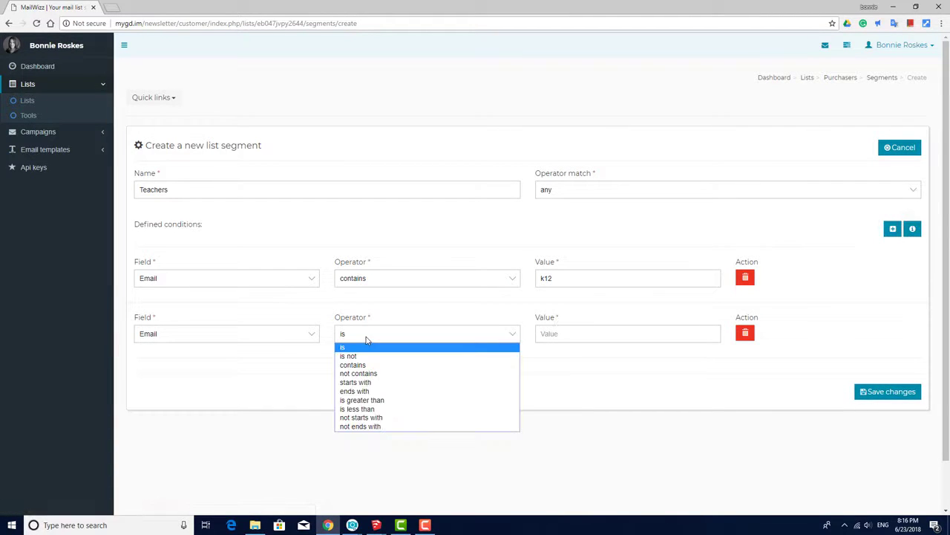
pyautogui.click(371, 391)
pyautogui.click(568, 334)
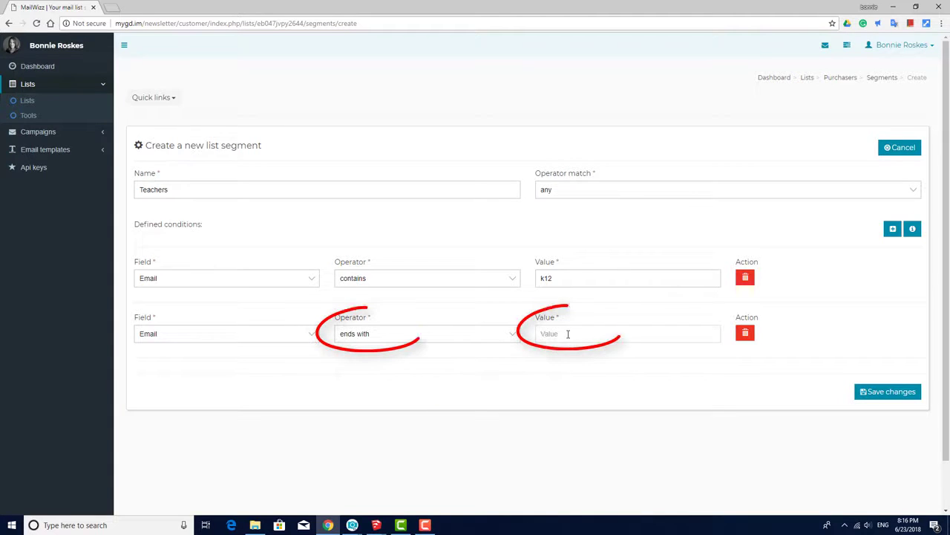
pyautogui.write('edu')
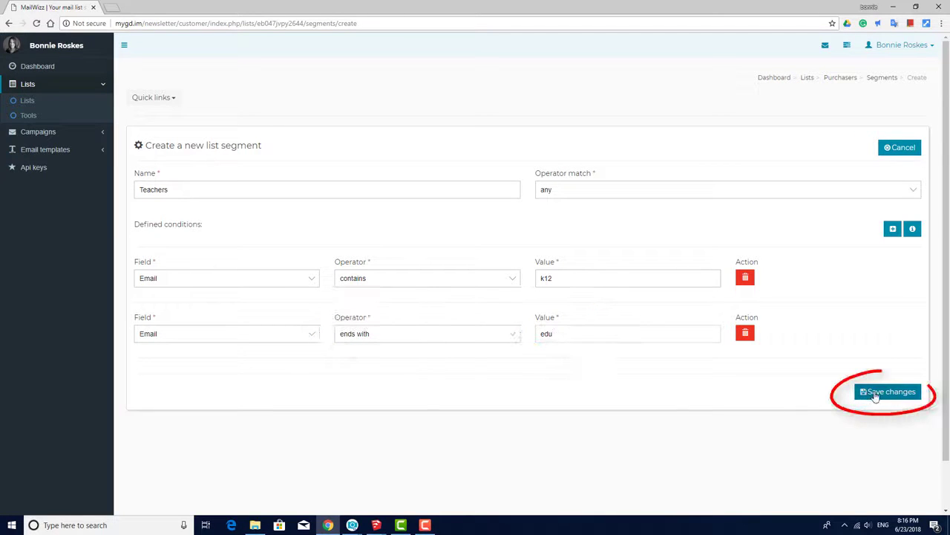
pyautogui.click(864, 392)
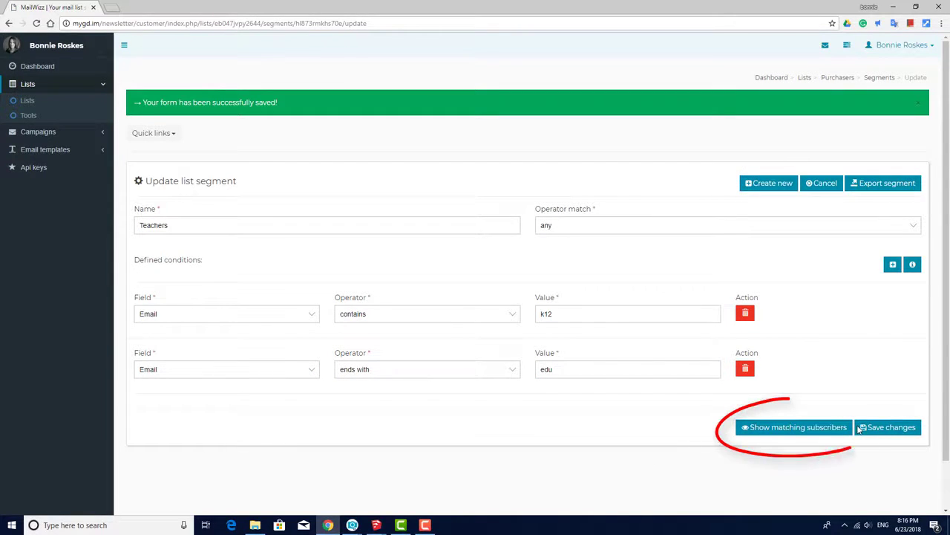
# - Review the 8 subscribers matching Teachers, save the segment, and open the Purchasers list pages
pyautogui.click(794, 428)
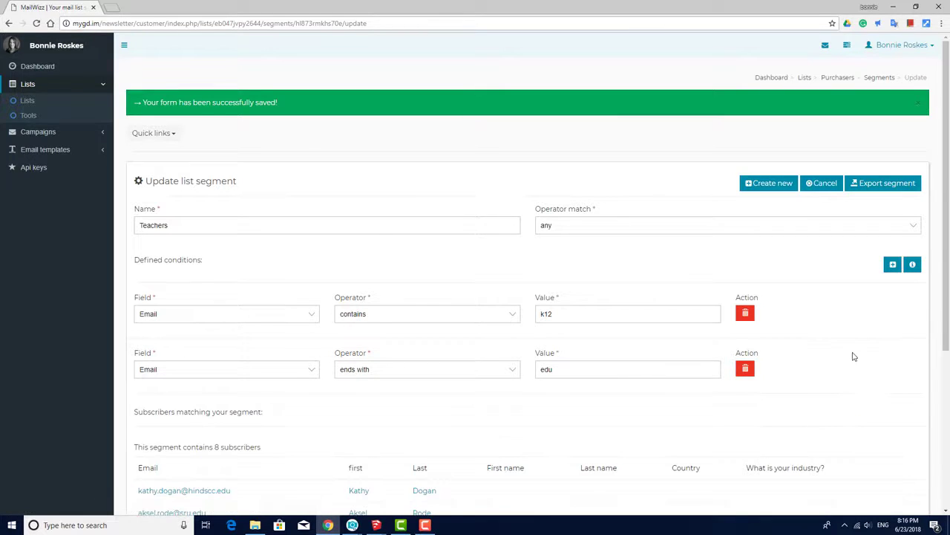
pyautogui.scroll(-5, 854, 356)
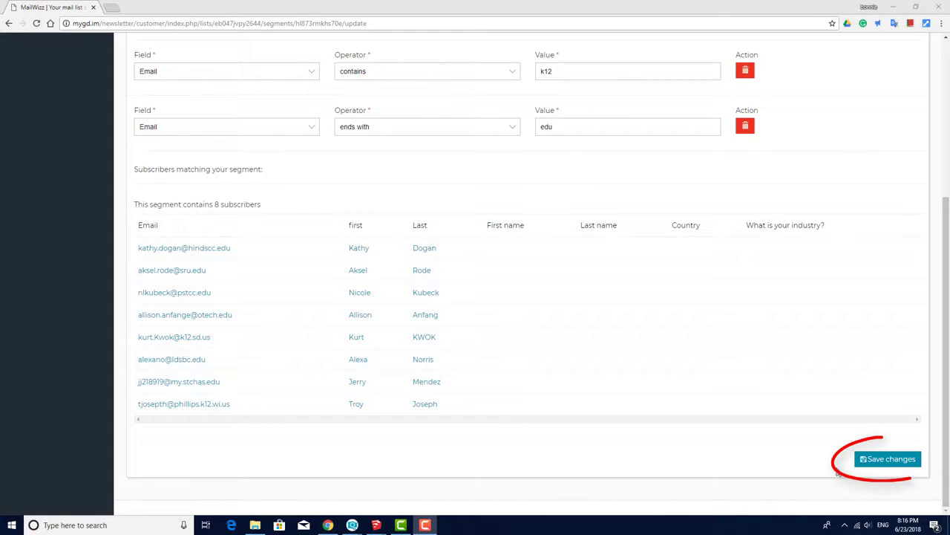
pyautogui.click(888, 458)
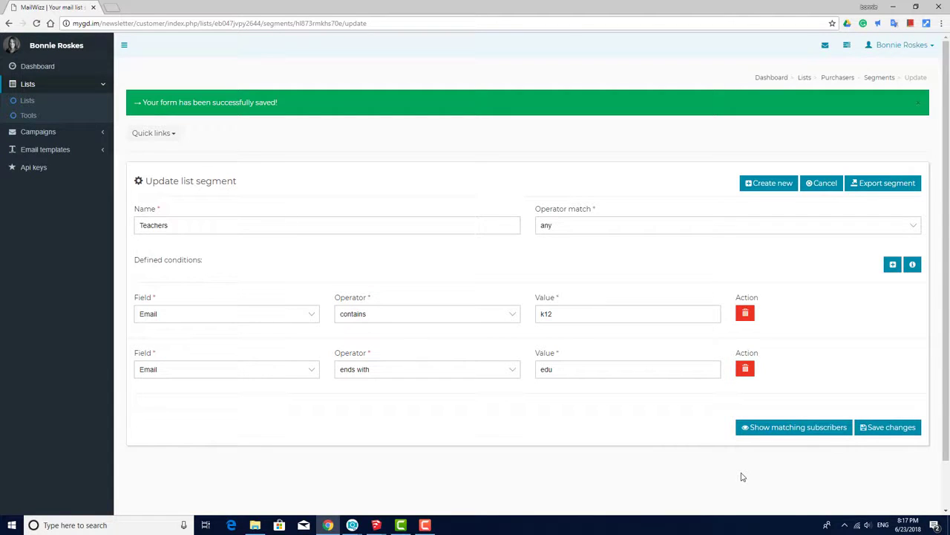
pyautogui.click(835, 81)
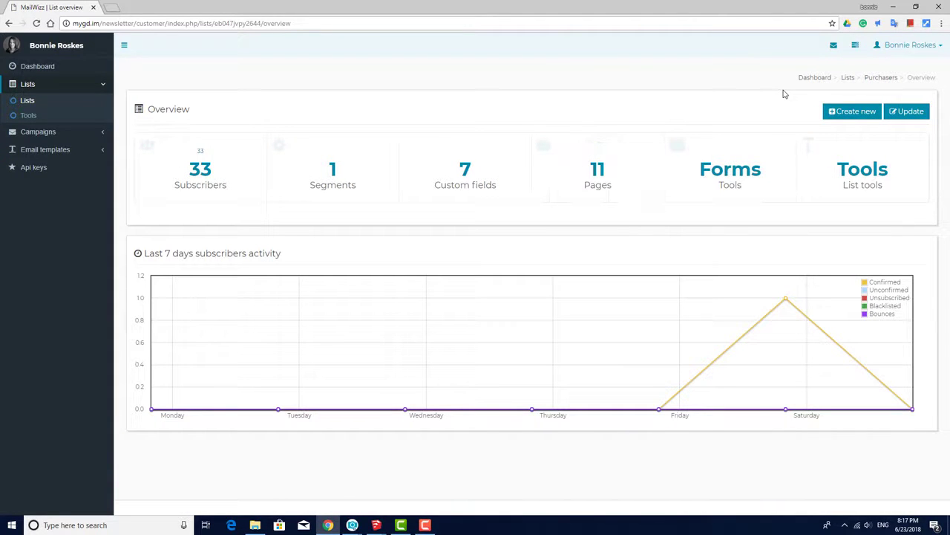
pyautogui.click(599, 172)
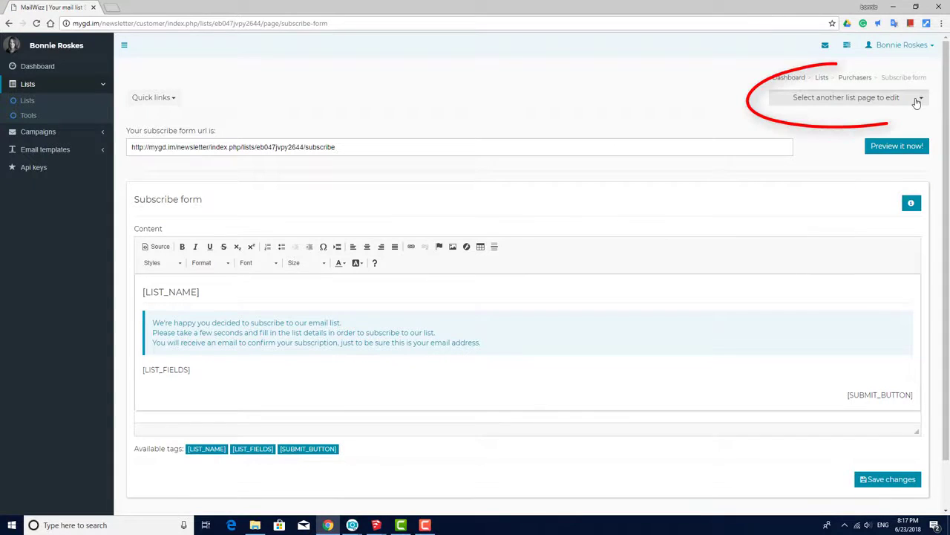
# - Select the Subscribe form page and preview its public URL in a temporary browser tab
pyautogui.click(917, 101)
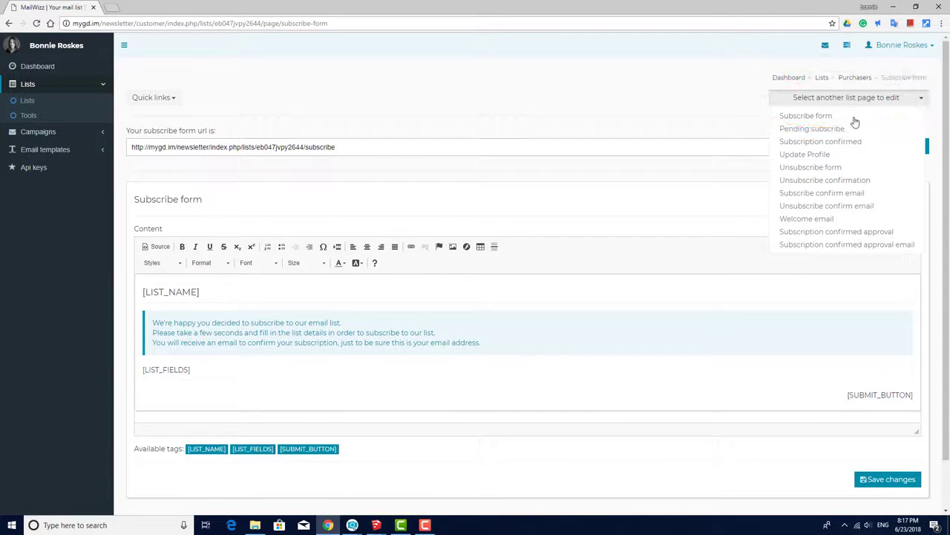
pyautogui.click(814, 119)
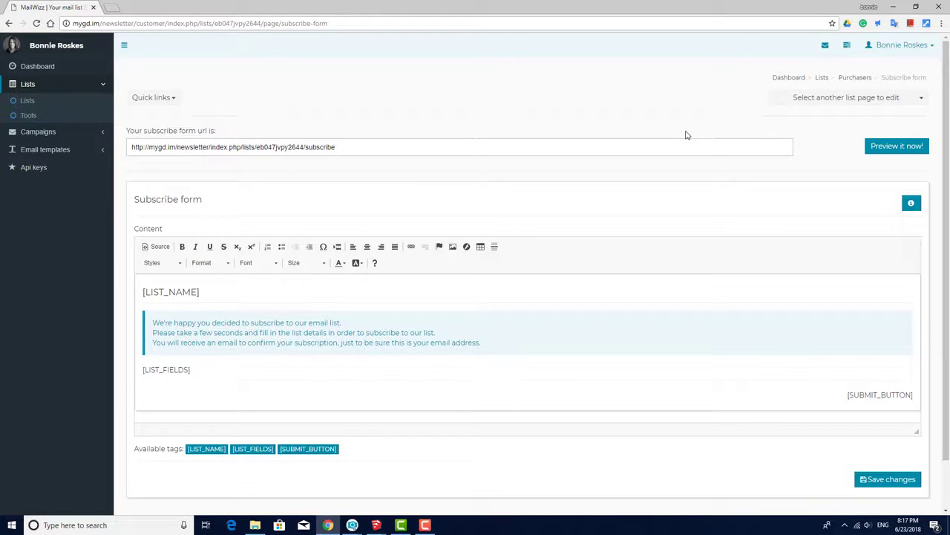
pyautogui.moveTo(361, 147); pyautogui.dragTo(120, 156)
pyautogui.hotkey('ctrl', 'c')
pyautogui.hotkey('ctrl', 't')
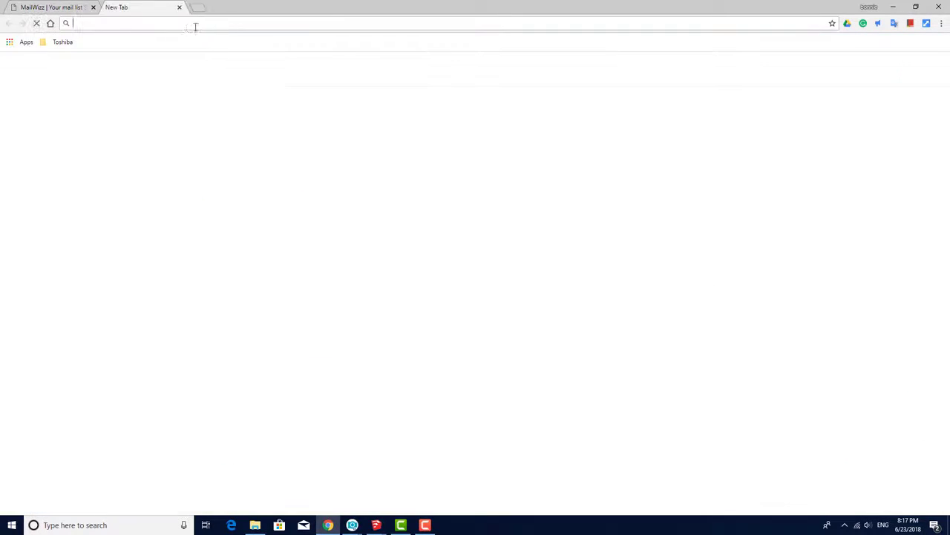
pyautogui.hotkey('ctrl', 'v')
pyautogui.press('Return')
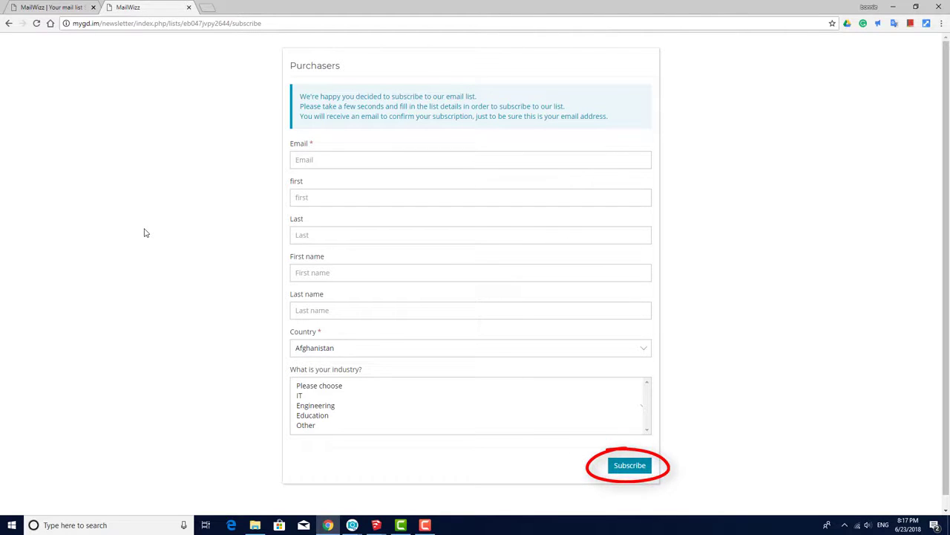
pyautogui.click(189, 7)
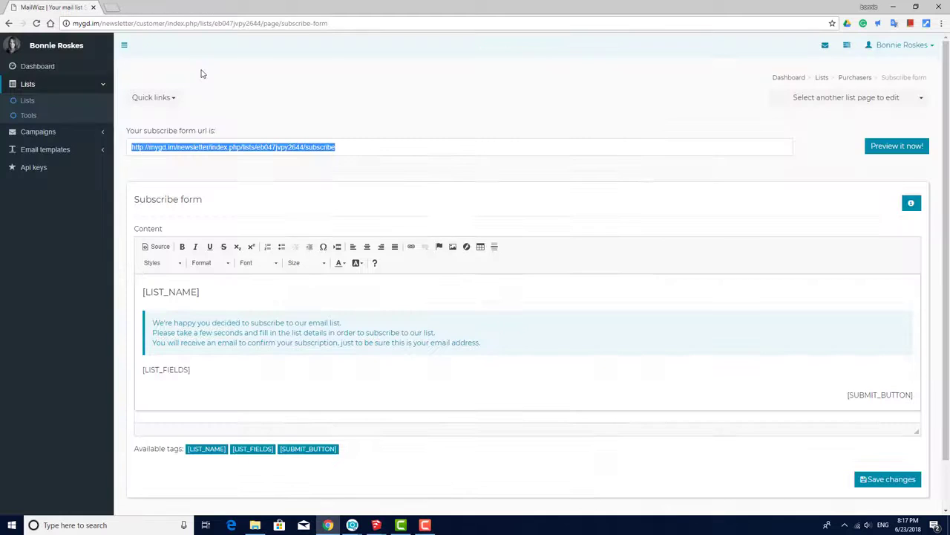
# - Switch to the Subscription confirmed page editor, then go back to the Purchasers list overview
pyautogui.click(355, 151)
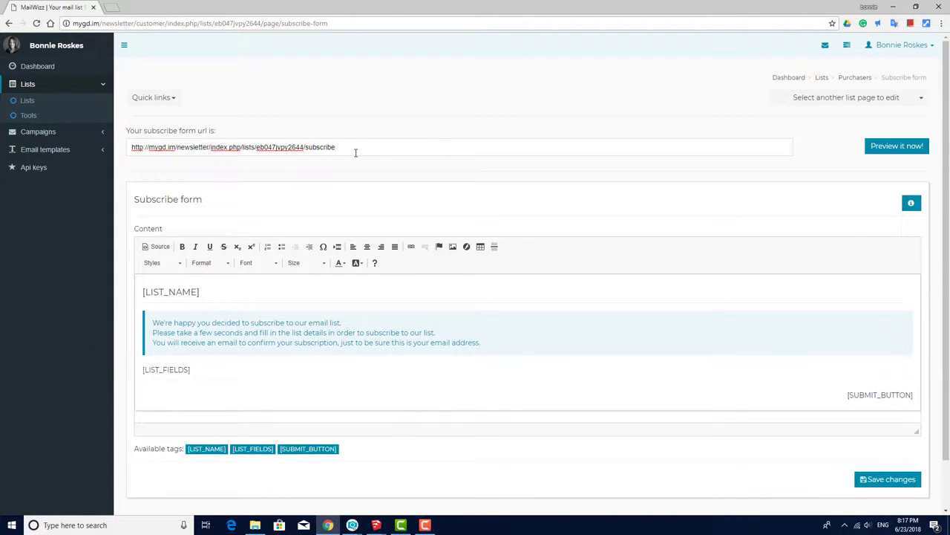
pyautogui.click(913, 103)
pyautogui.click(859, 143)
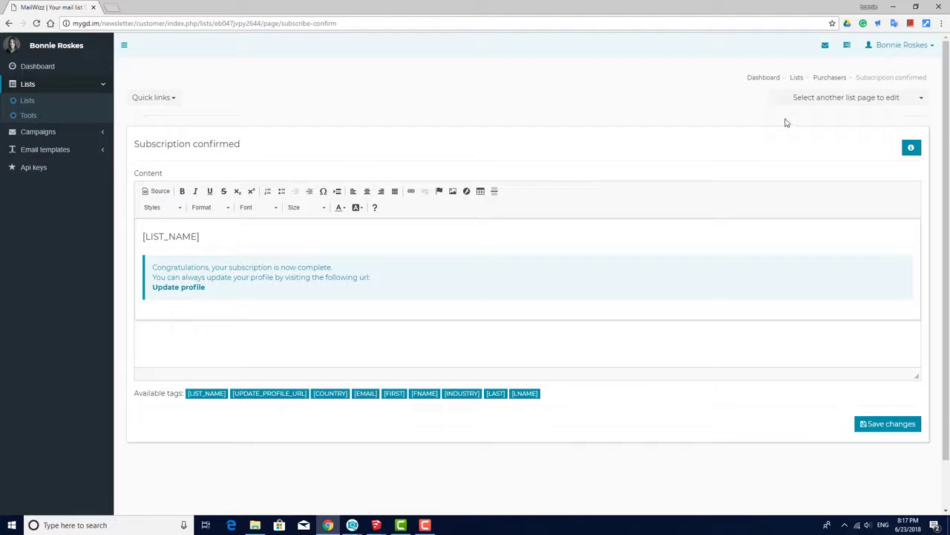
pyautogui.click(822, 79)
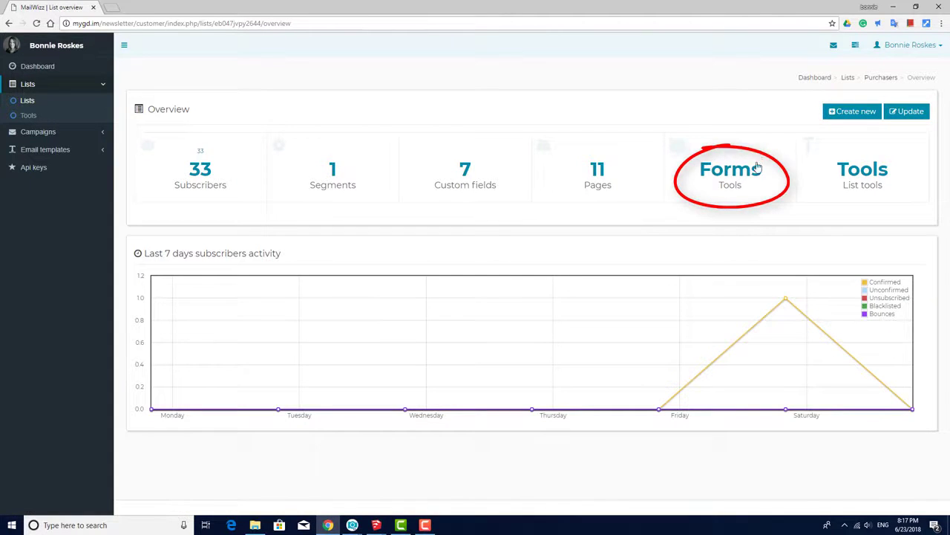
# - Open the Purchasers embed forms and show the Unsubscribe form's HTML and iframe code
pyautogui.click(753, 169)
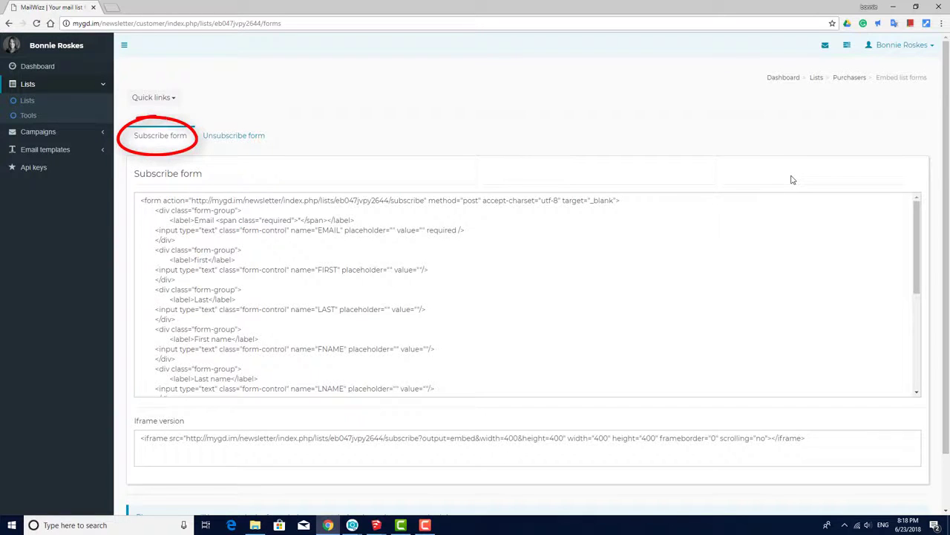
pyautogui.click(222, 138)
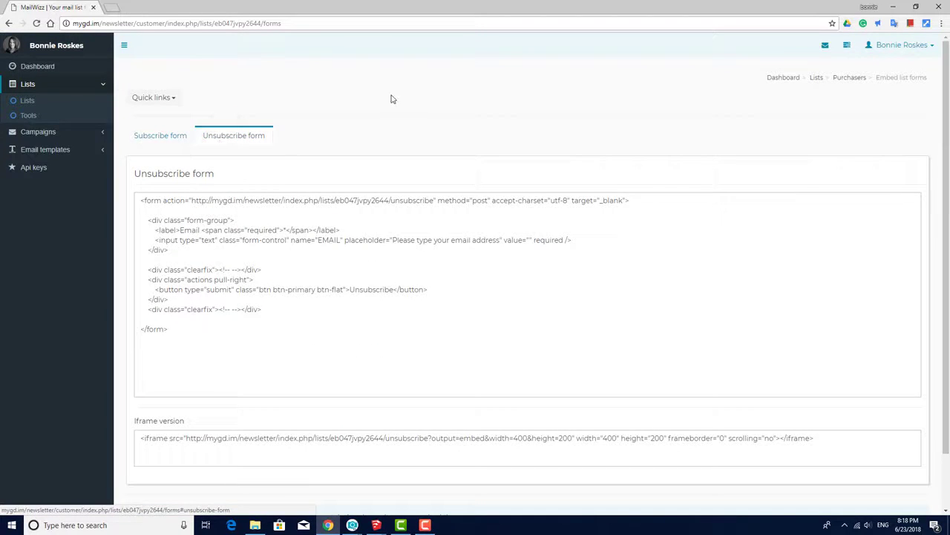
pyautogui.scroll(-2, 393, 99)
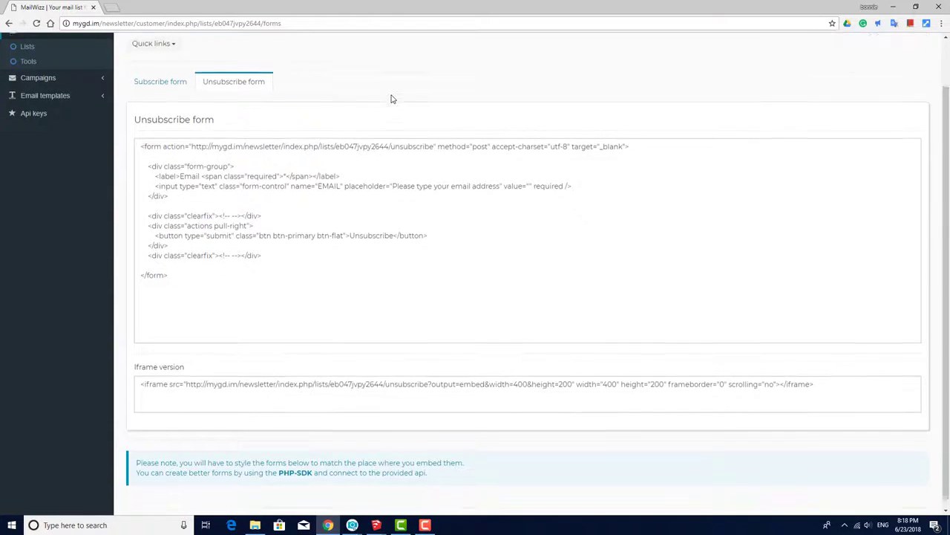